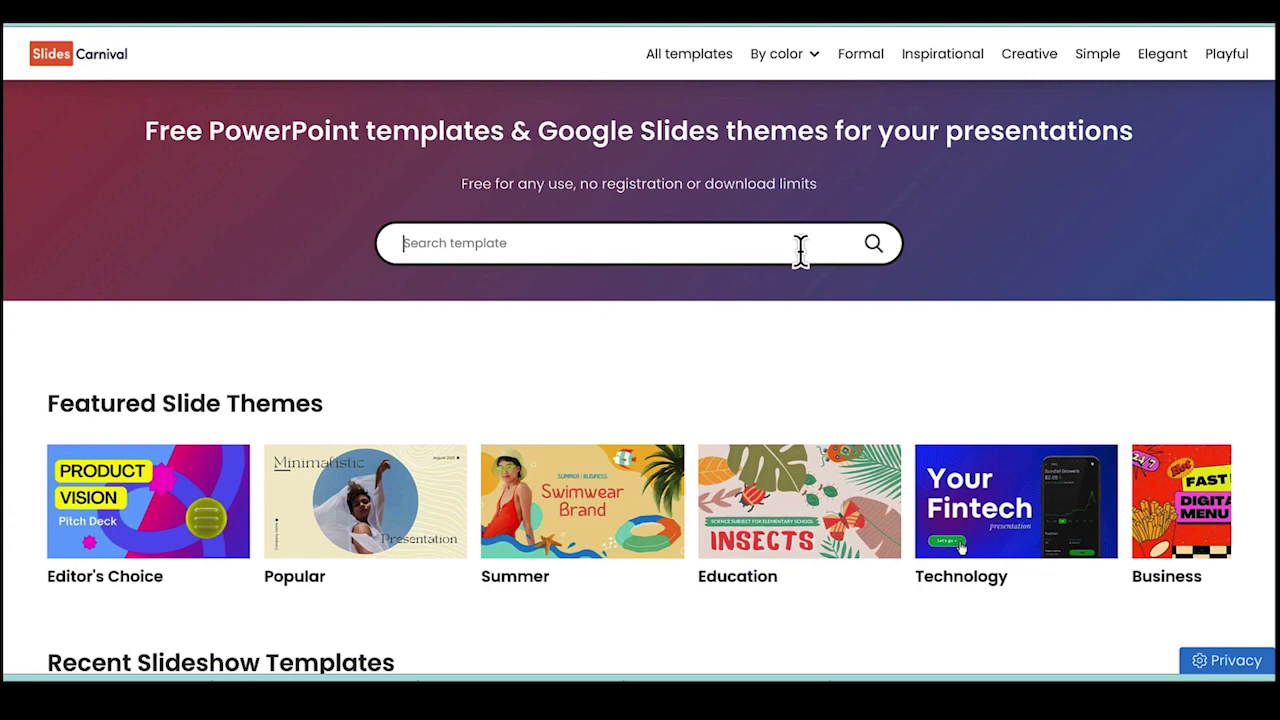
Step: Search SlidesCarnival for 'hist' and scroll the History results to the Ancient India template
{"action": "type", "text": "history"}
{"action": "key", "text": "Return"}
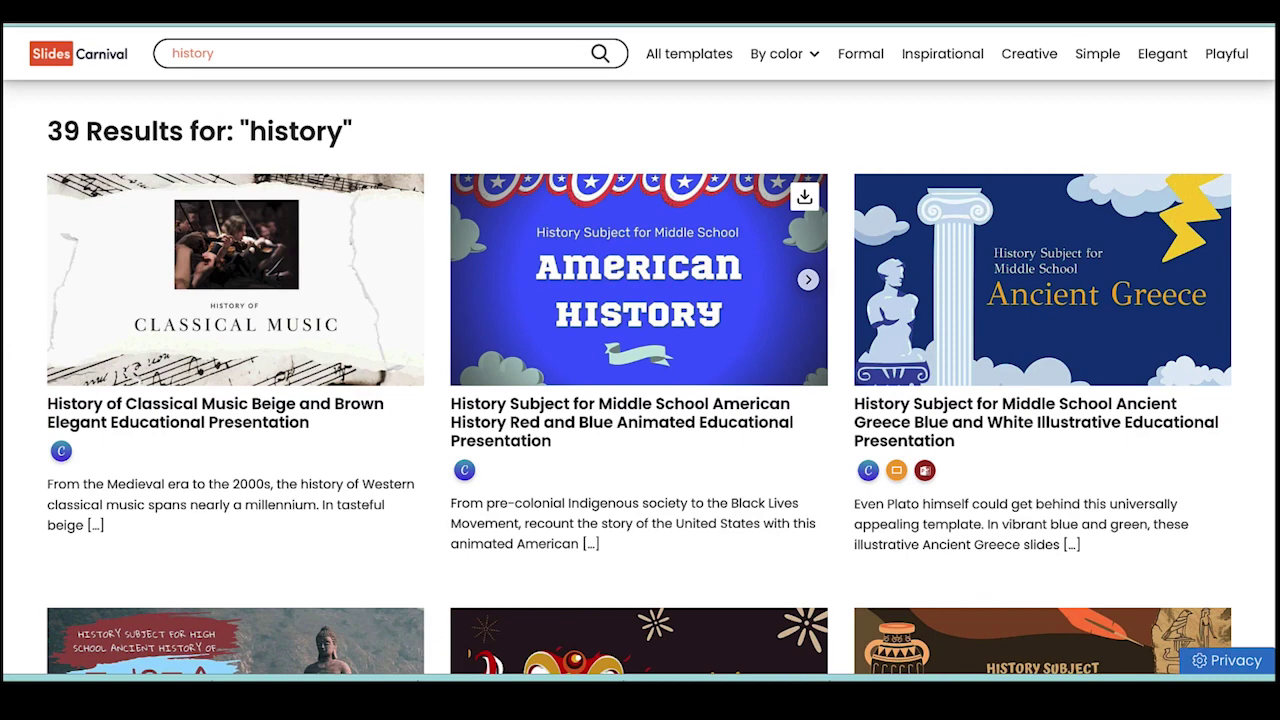
{"action": "scroll", "coordinate": [890, 300], "scroll_direction": "down", "scroll_amount": 3}
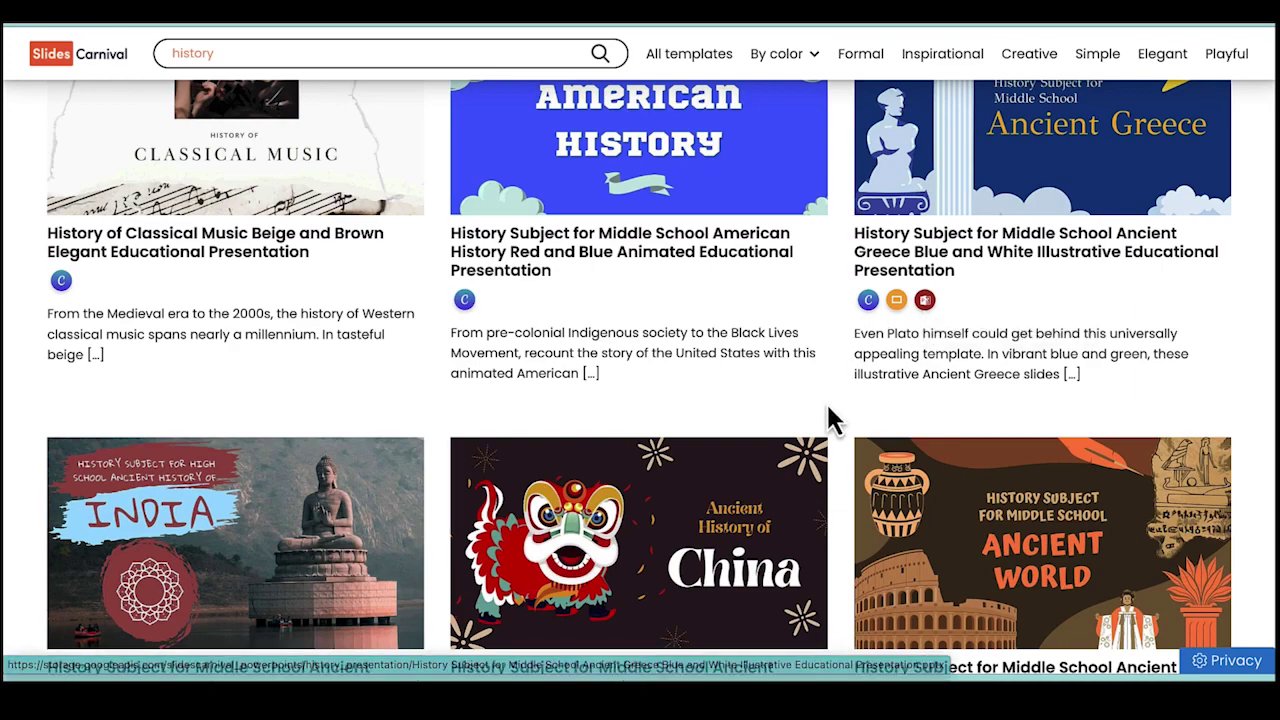
{"action": "scroll", "coordinate": [826, 401], "scroll_direction": "down", "scroll_amount": 2}
{"action": "scroll", "coordinate": [826, 400], "scroll_direction": "down", "scroll_amount": 2}
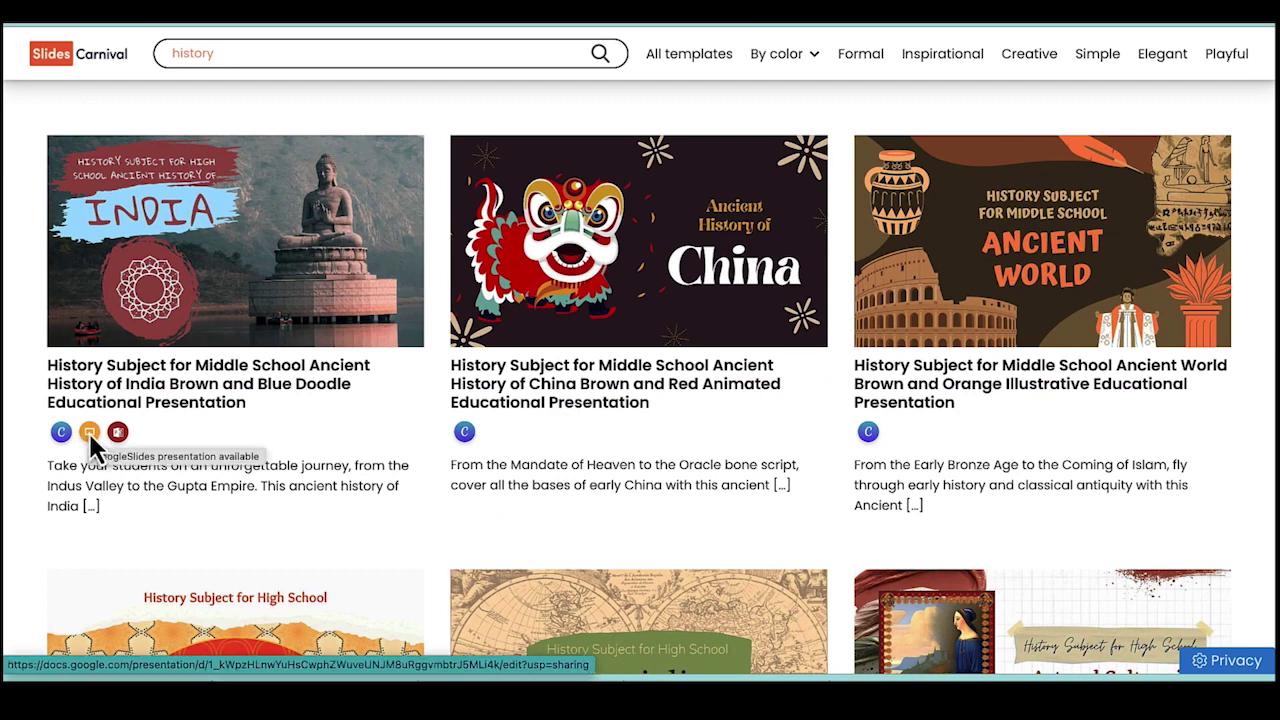
Step: Open the Ancient History of India template page and make a Google Slides copy of it
{"action": "left_click", "coordinate": [140, 325]}
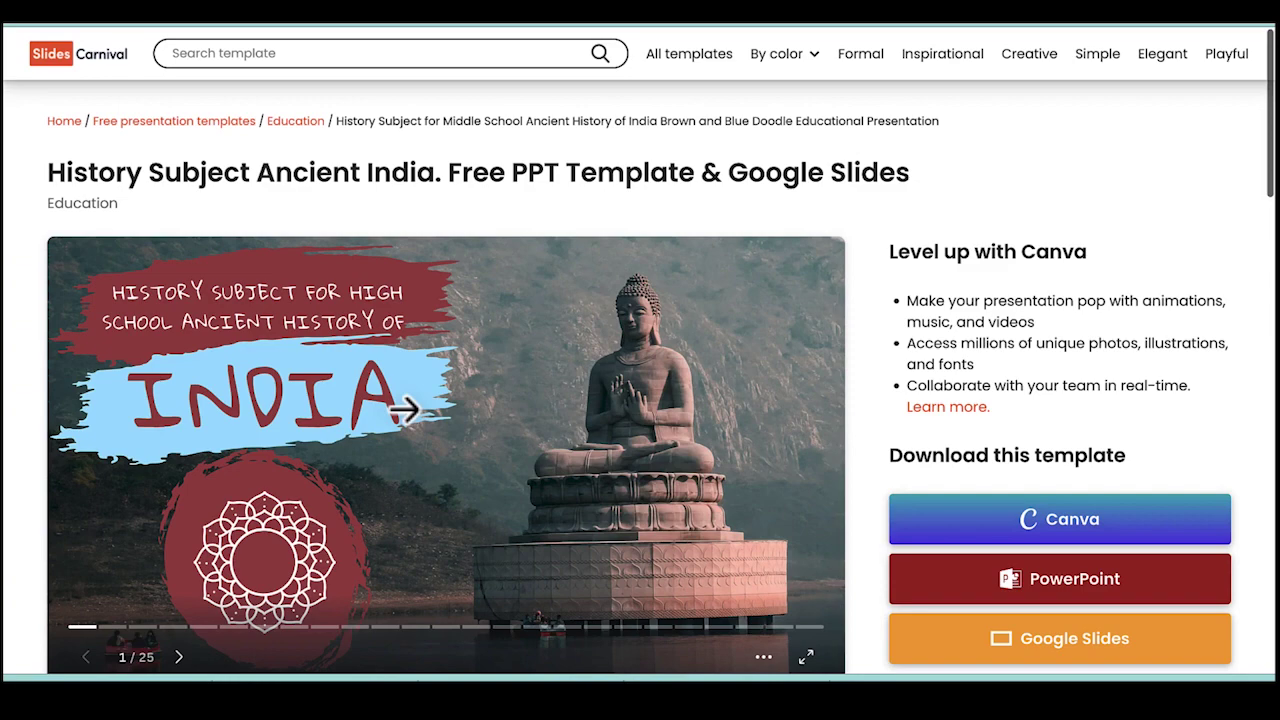
{"action": "scroll", "coordinate": [403, 408], "scroll_direction": "down", "scroll_amount": 2}
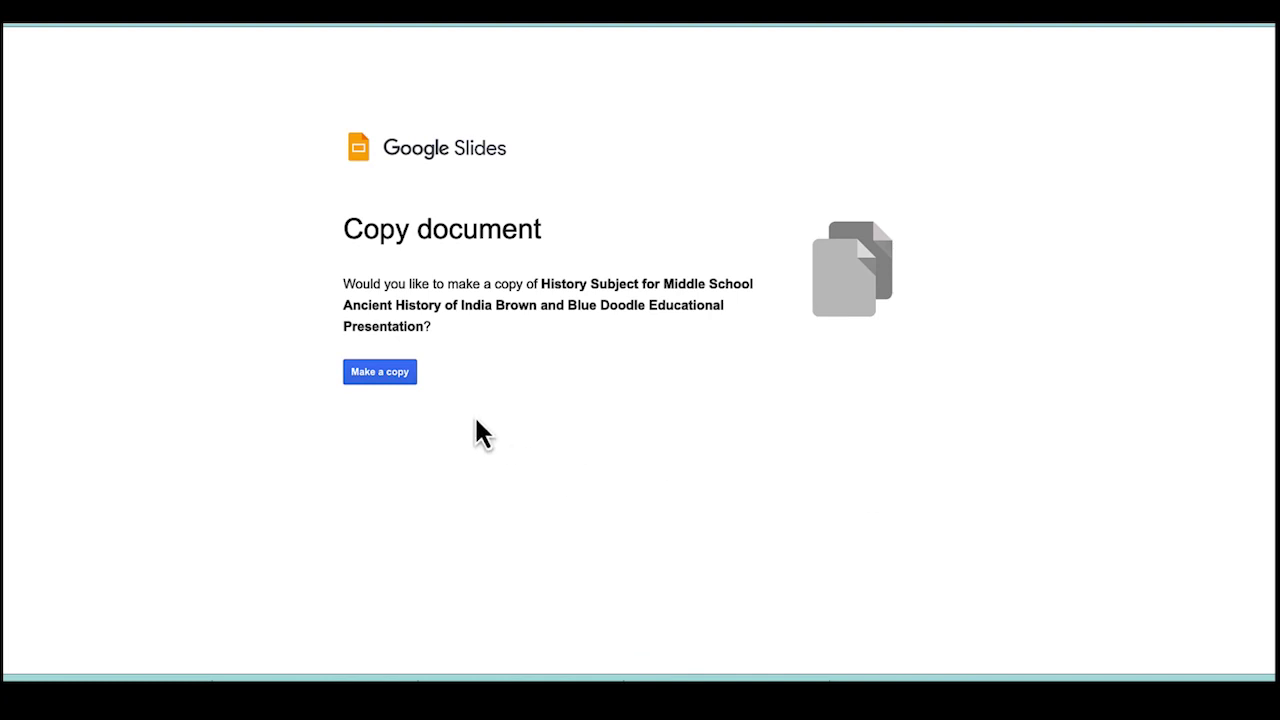
{"action": "left_click", "coordinate": [391, 380]}
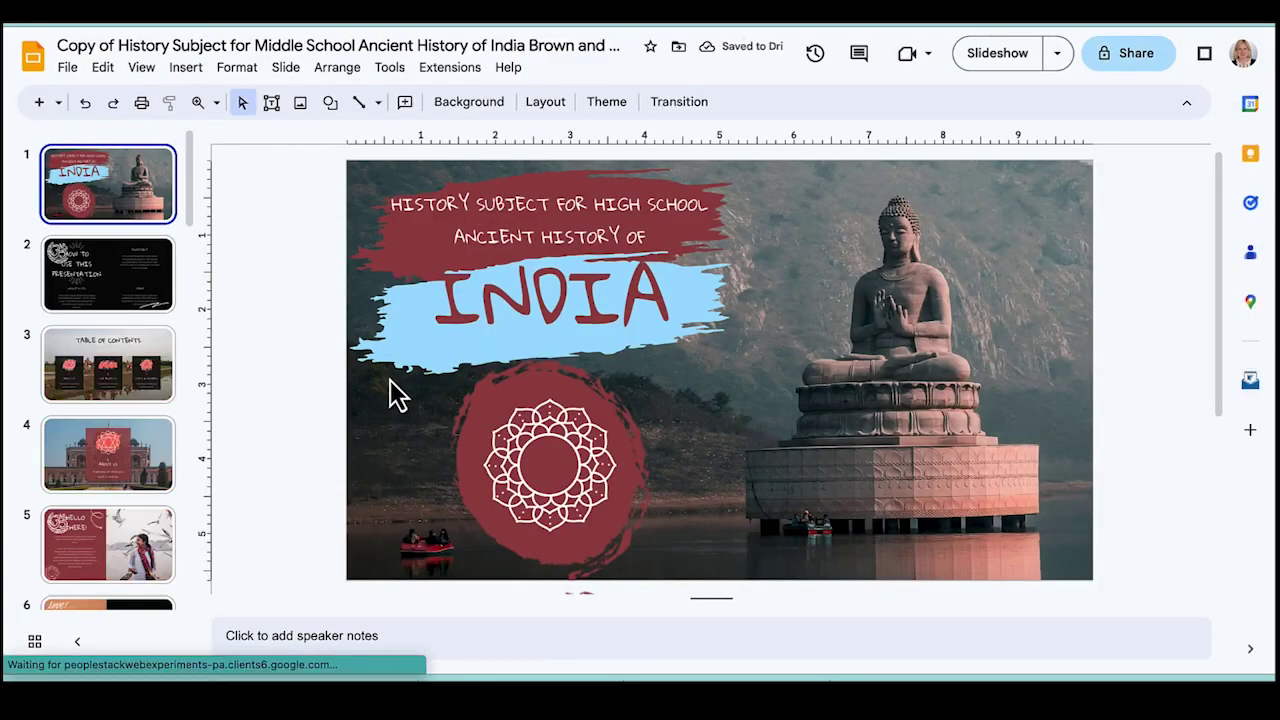
Step: Move the Table of Contents slide up to position 2
{"action": "scroll", "coordinate": [100, 365], "scroll_direction": "down", "scroll_amount": 5}
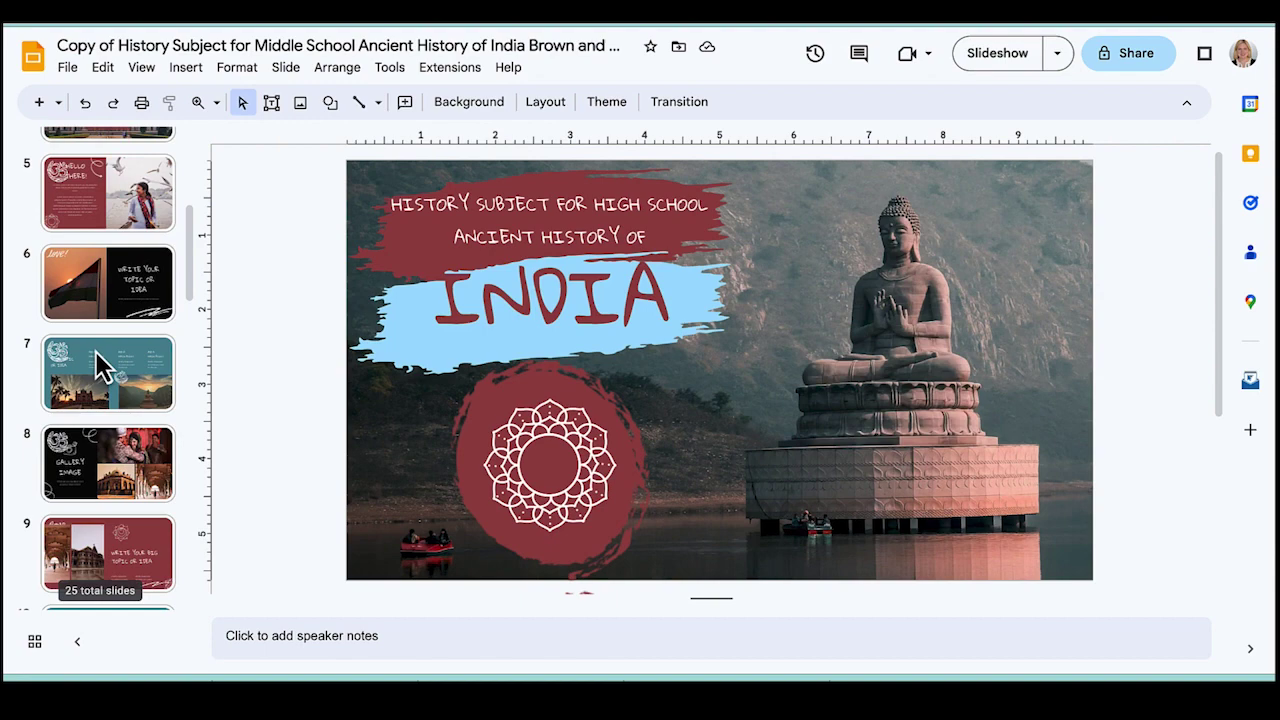
{"action": "scroll", "coordinate": [100, 365], "scroll_direction": "down", "scroll_amount": 12}
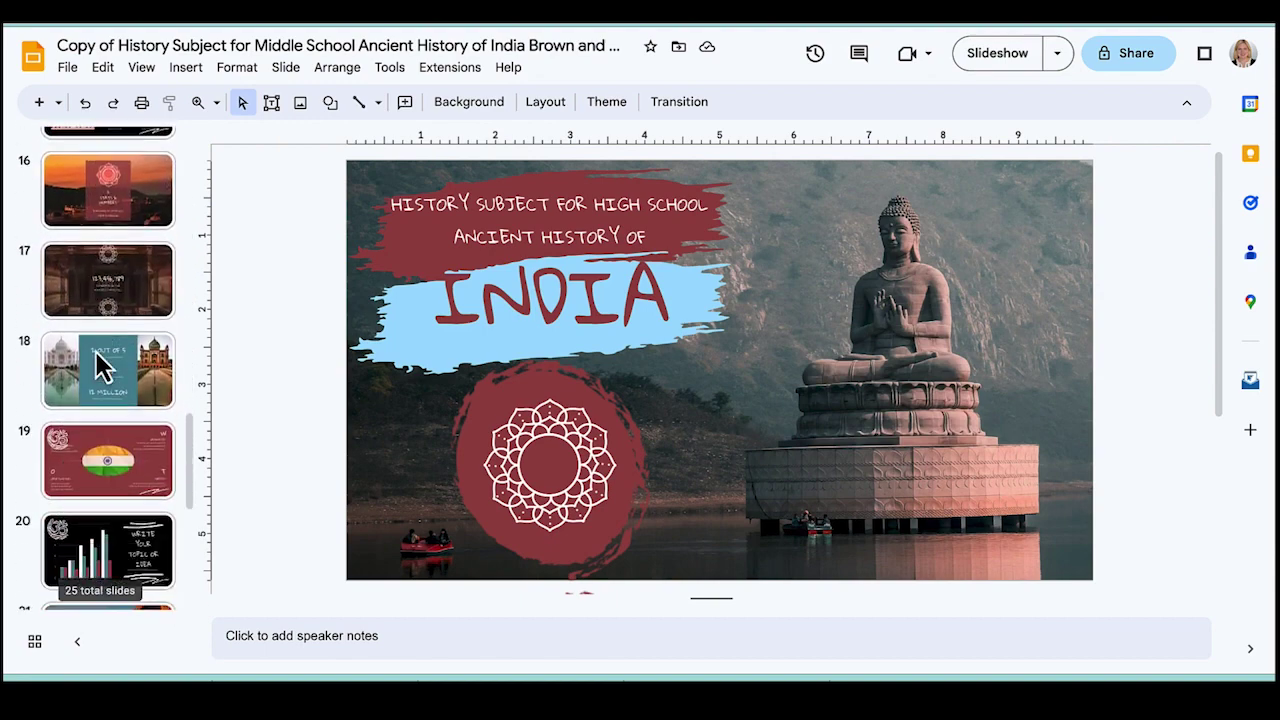
{"action": "scroll", "coordinate": [100, 365], "scroll_direction": "down", "scroll_amount": 2}
{"action": "scroll", "coordinate": [100, 365], "scroll_direction": "up", "scroll_amount": 20}
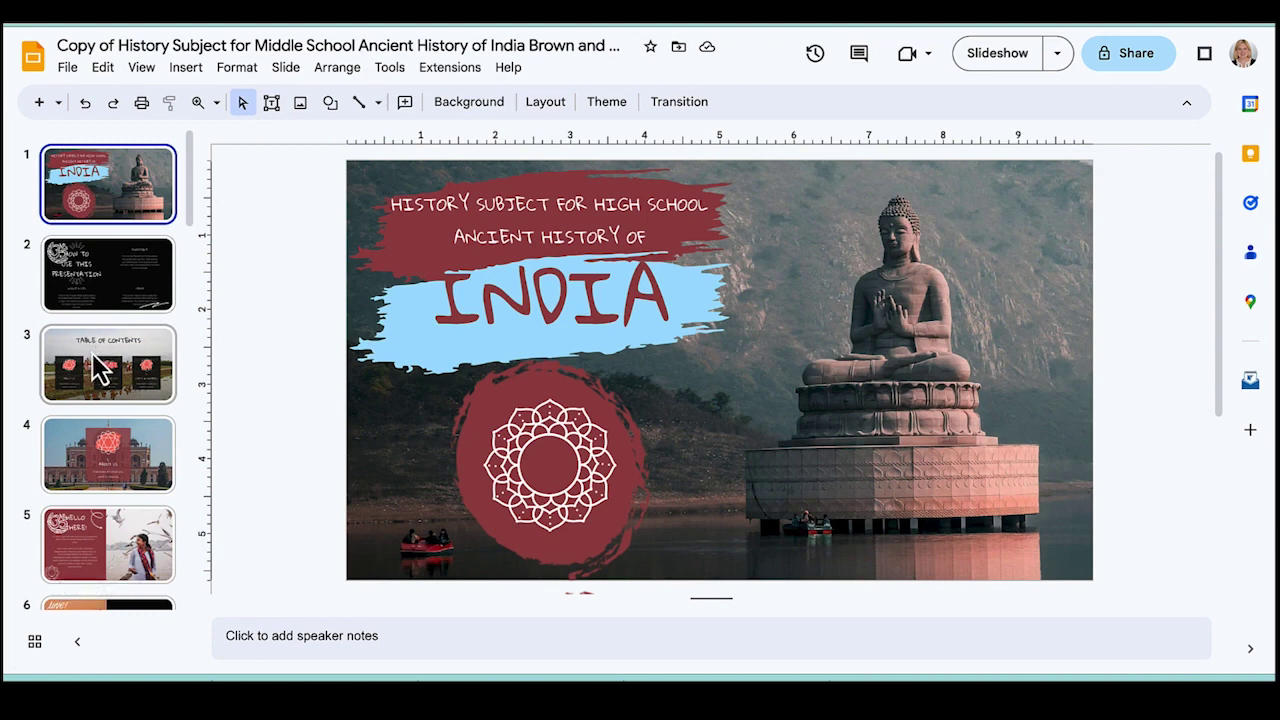
{"action": "left_click_drag", "start_coordinate": [92, 340], "coordinate": [80, 245]}
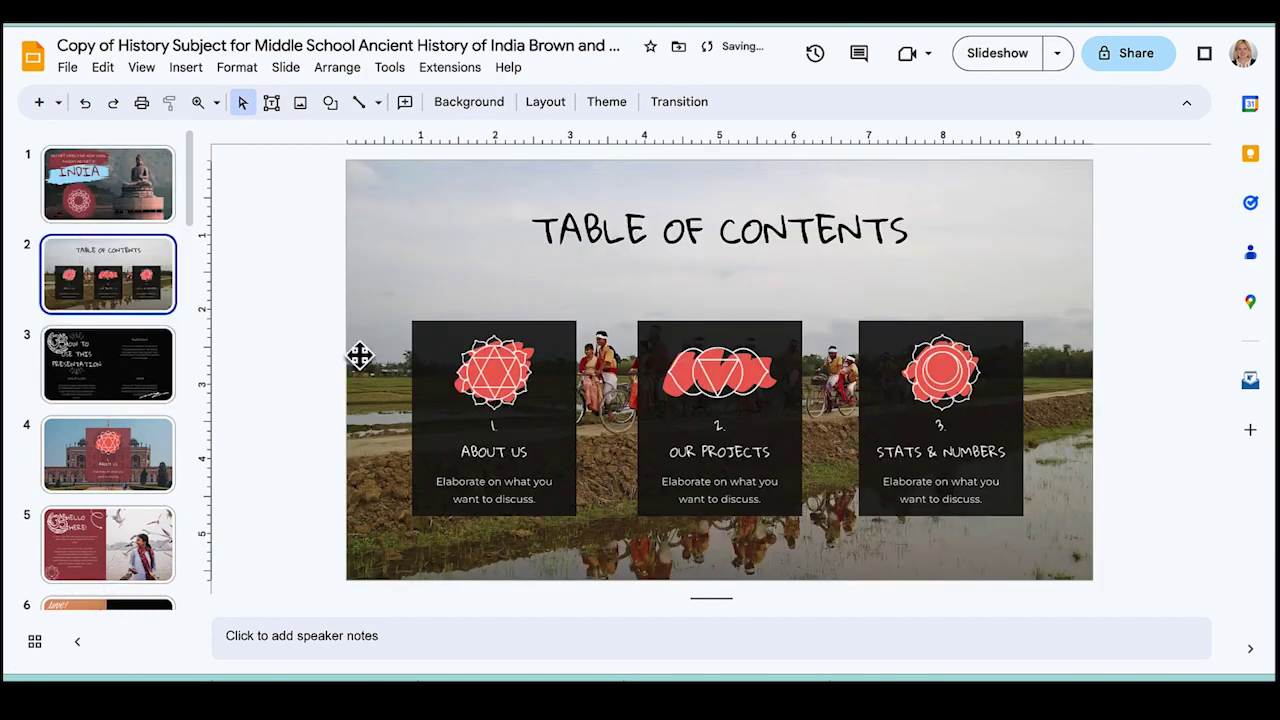
Step: Replace the About Us description with 'Change the Text'
{"action": "left_click", "coordinate": [478, 500]}
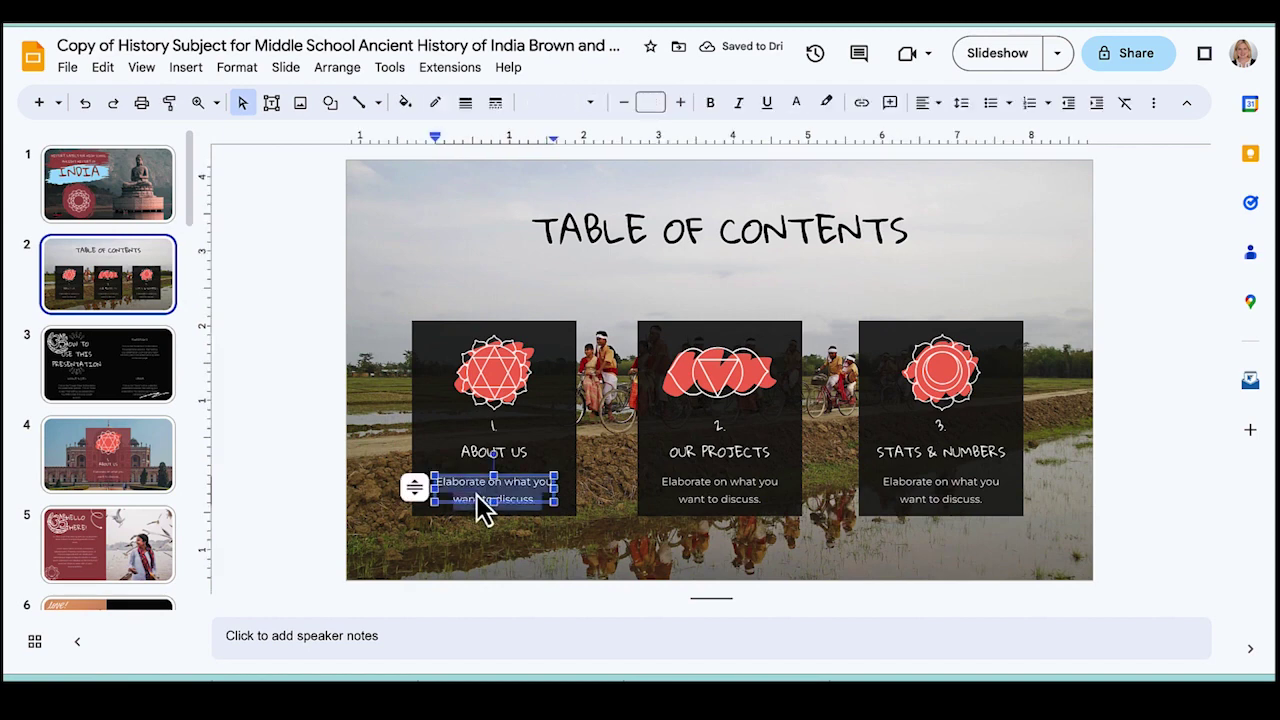
{"action": "key", "text": "BackSpace"}
{"action": "type", "text": "Cha"}
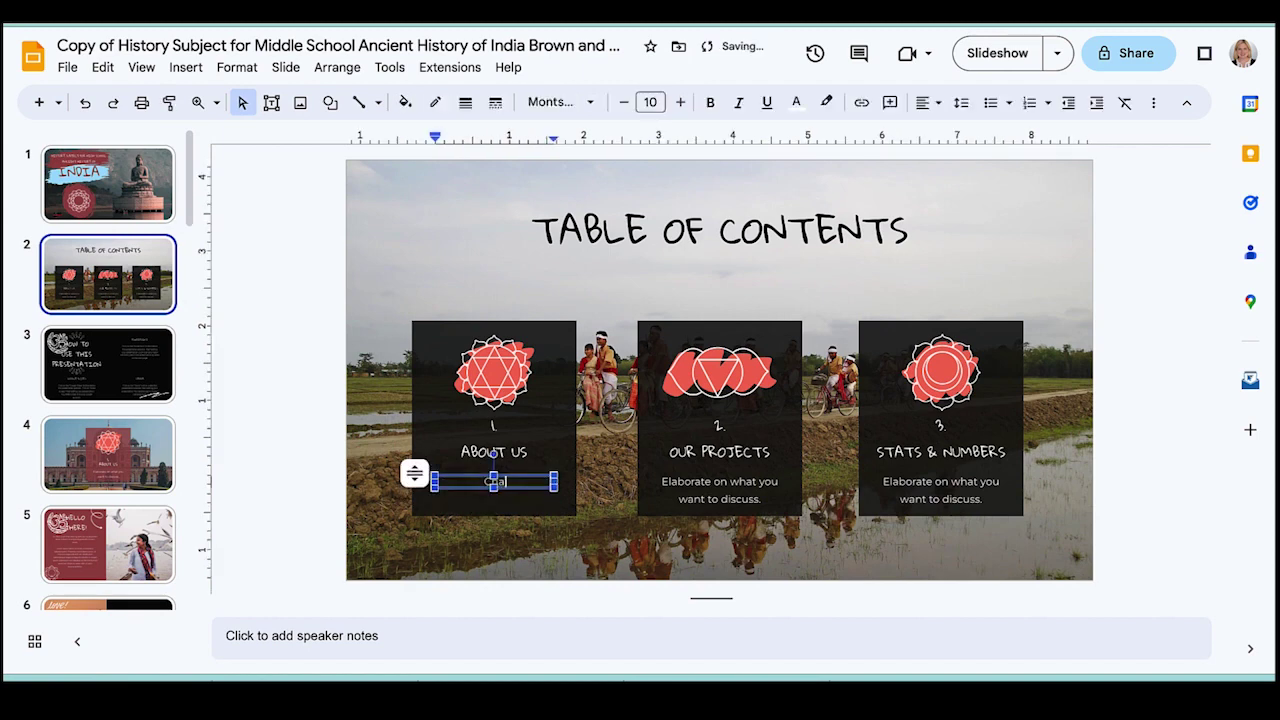
{"action": "type", "text": "nge the Text"}
{"action": "left_click", "coordinate": [332, 368]}
Step: Delete the How to Use This Presentation slide
{"action": "left_click", "coordinate": [162, 358]}
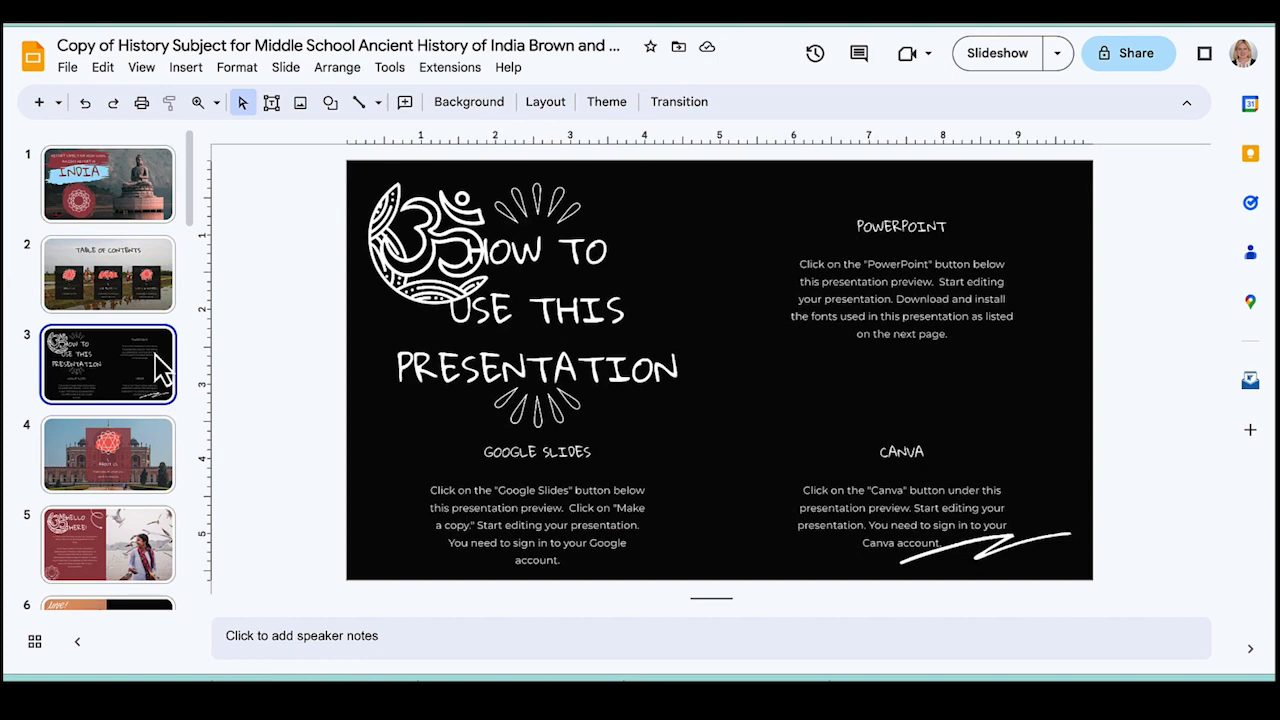
{"action": "key", "text": "Delete"}
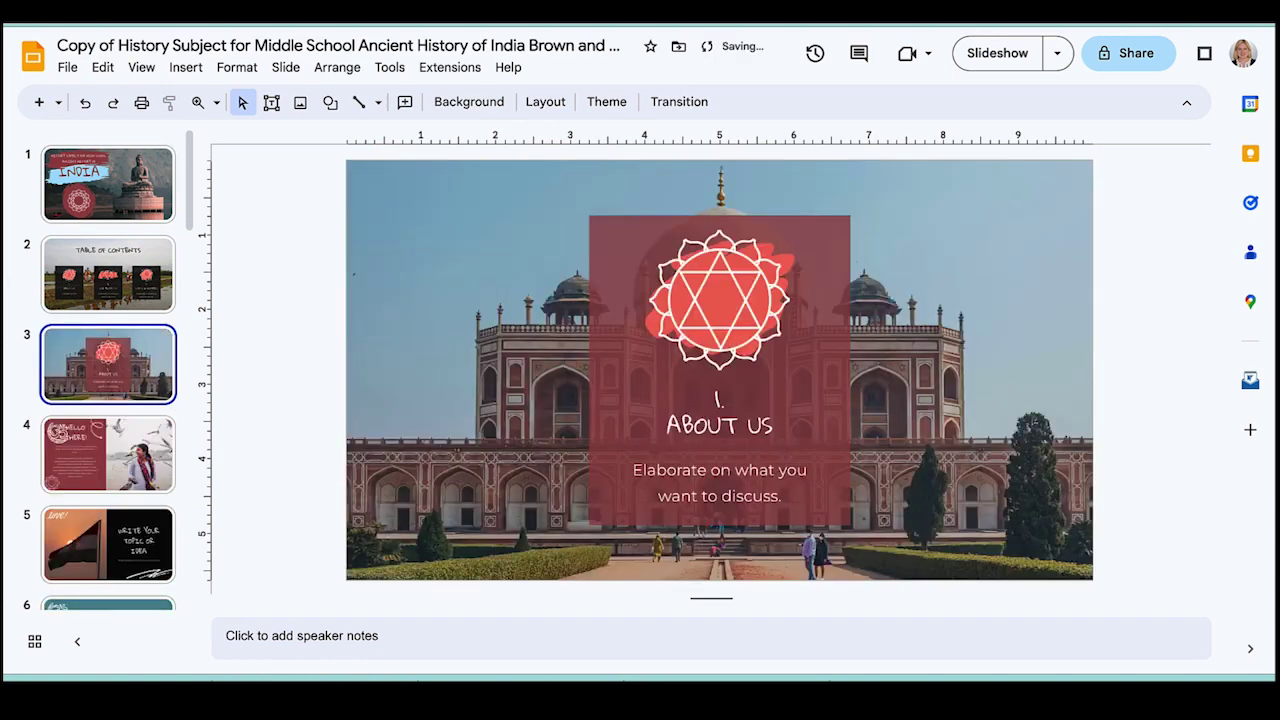
{"action": "left_click", "coordinate": [160, 450]}
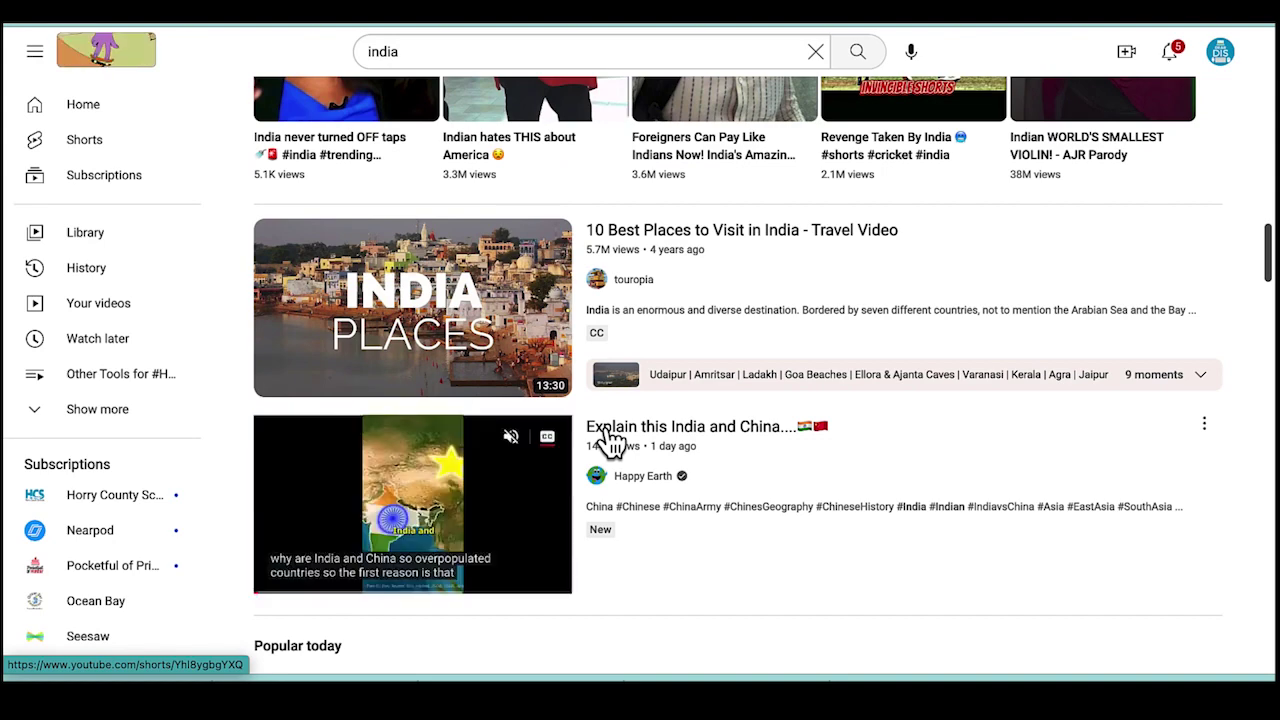
Step: Open the '10 Best Places to Visit in India' video from the india results and pause it
{"action": "scroll", "coordinate": [703, 300], "scroll_direction": "up", "scroll_amount": 1}
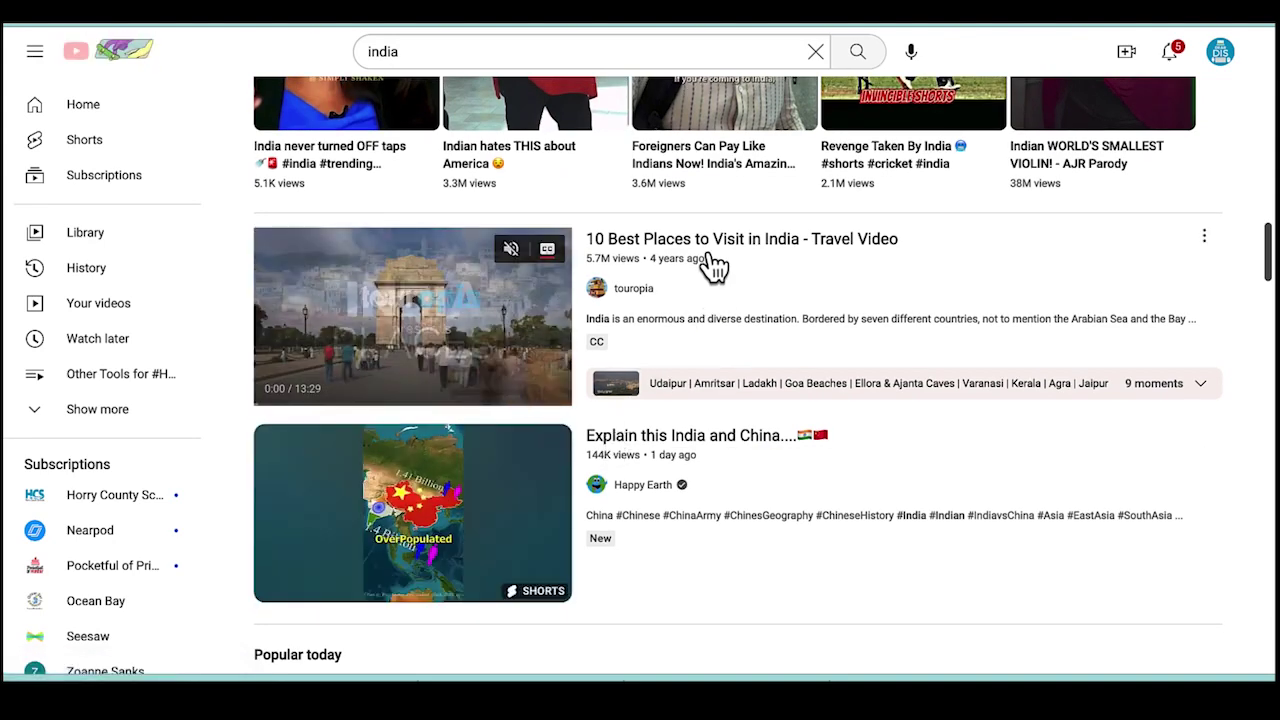
{"action": "left_click", "coordinate": [707, 259]}
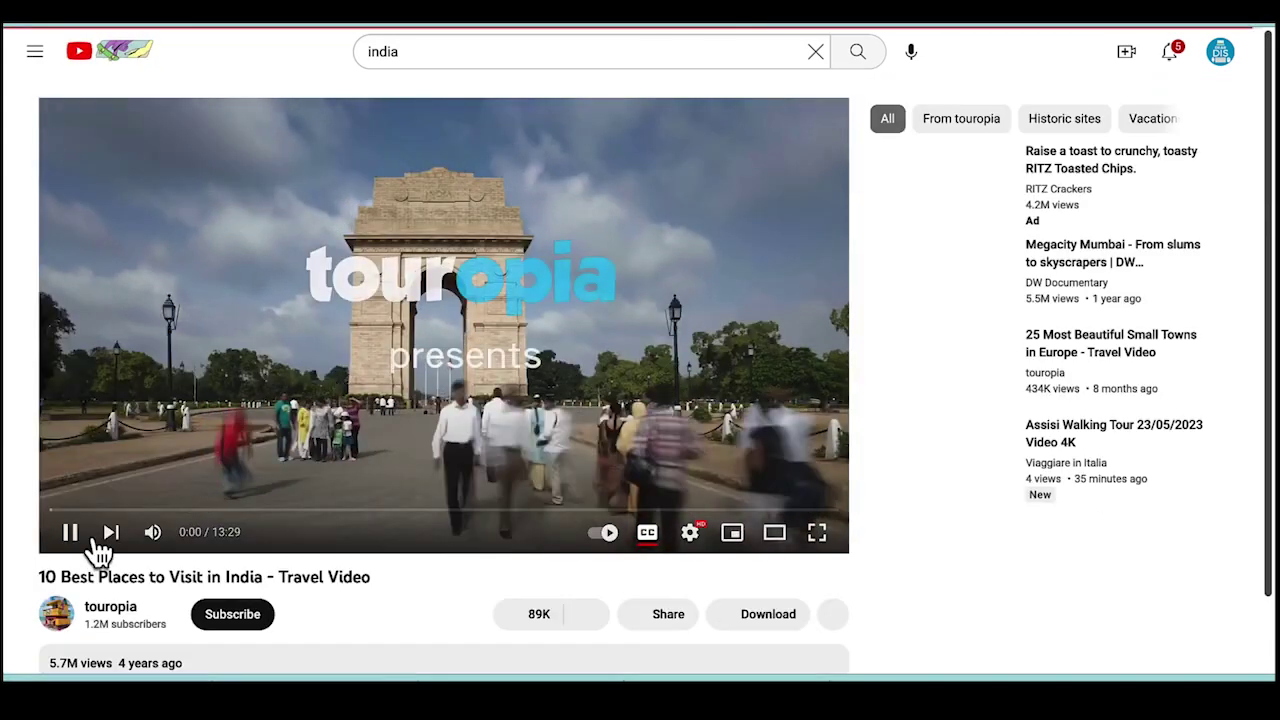
{"action": "left_click", "coordinate": [69, 532]}
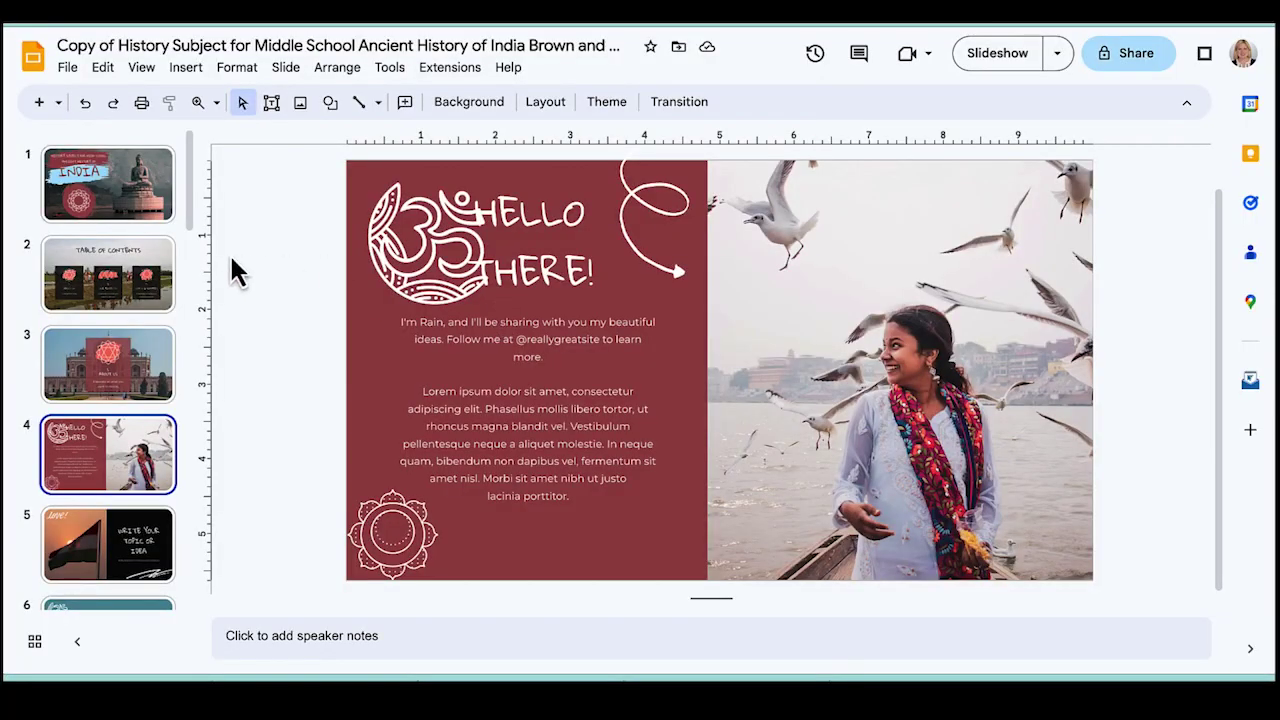
Step: Insert the '10 Best Places to Visit in India' video onto the Hello There slide via its pasted URL
{"action": "left_click", "coordinate": [186, 68]}
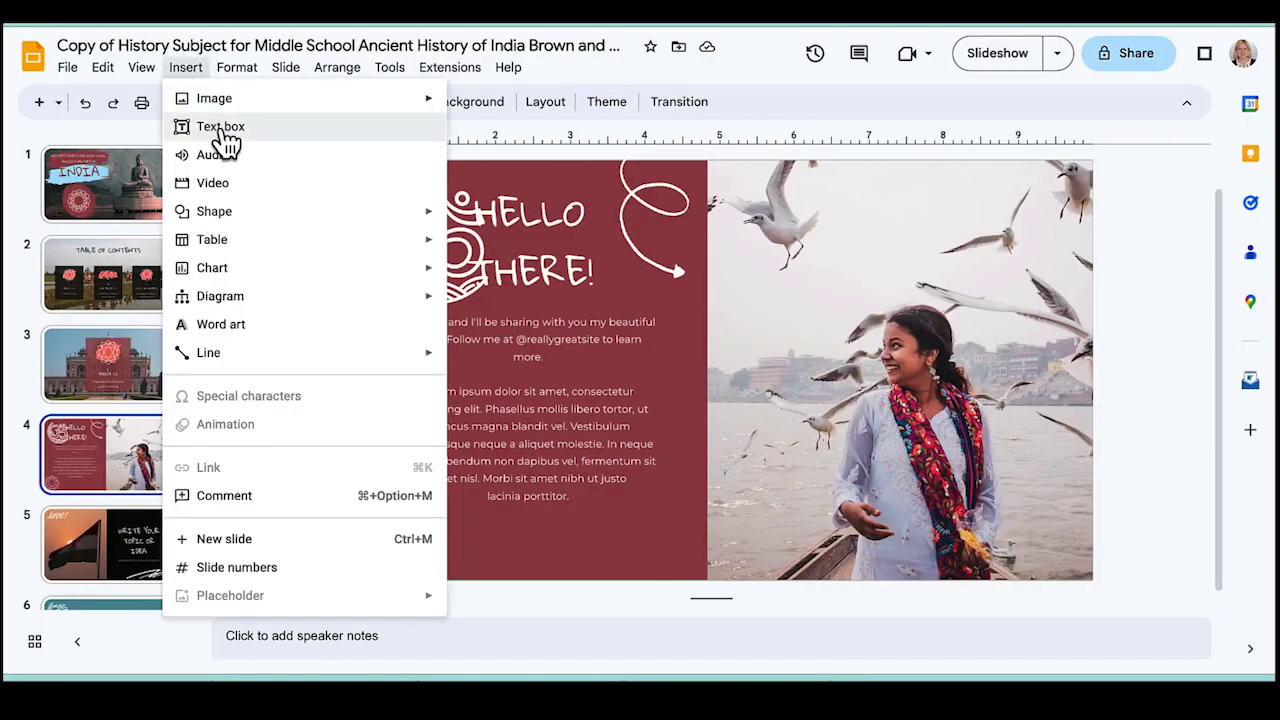
{"action": "left_click", "coordinate": [279, 186]}
{"action": "left_click", "coordinate": [589, 110]}
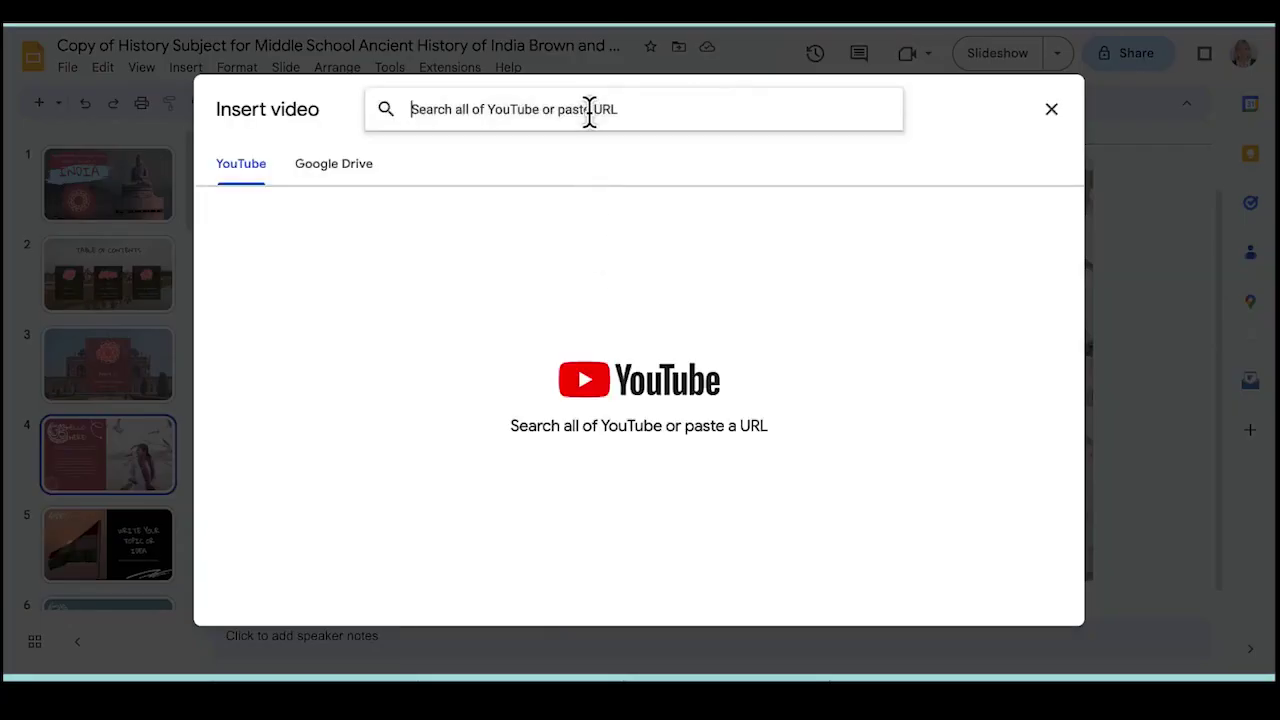
{"action": "type", "text": "https://www.youtube.com/watch?v=IgAnj6r1O48"}
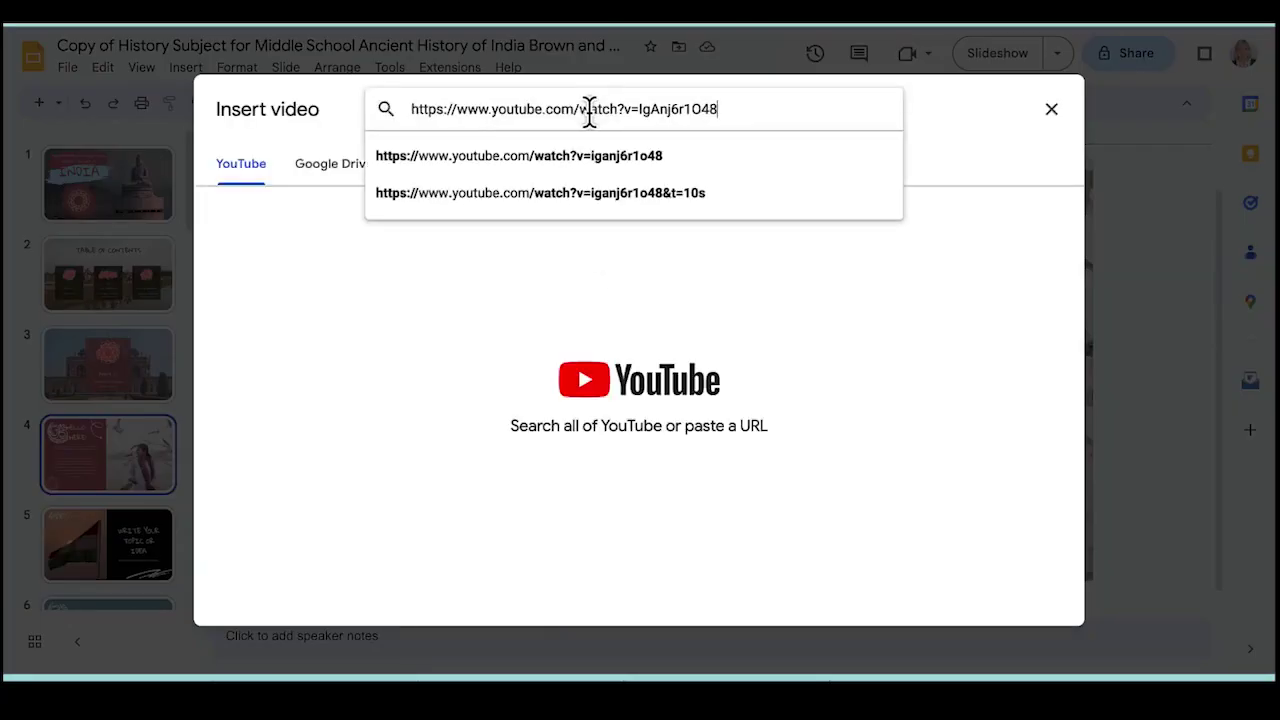
{"action": "key", "text": "Return"}
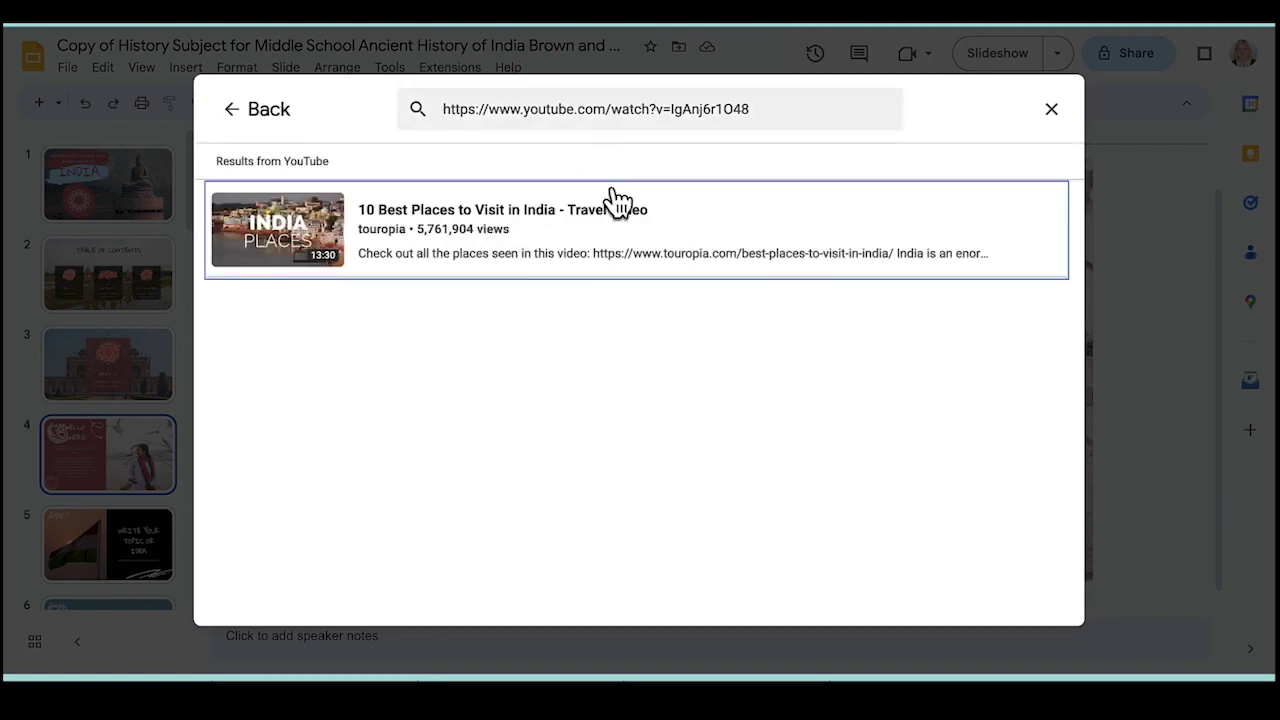
{"action": "left_click", "coordinate": [658, 276]}
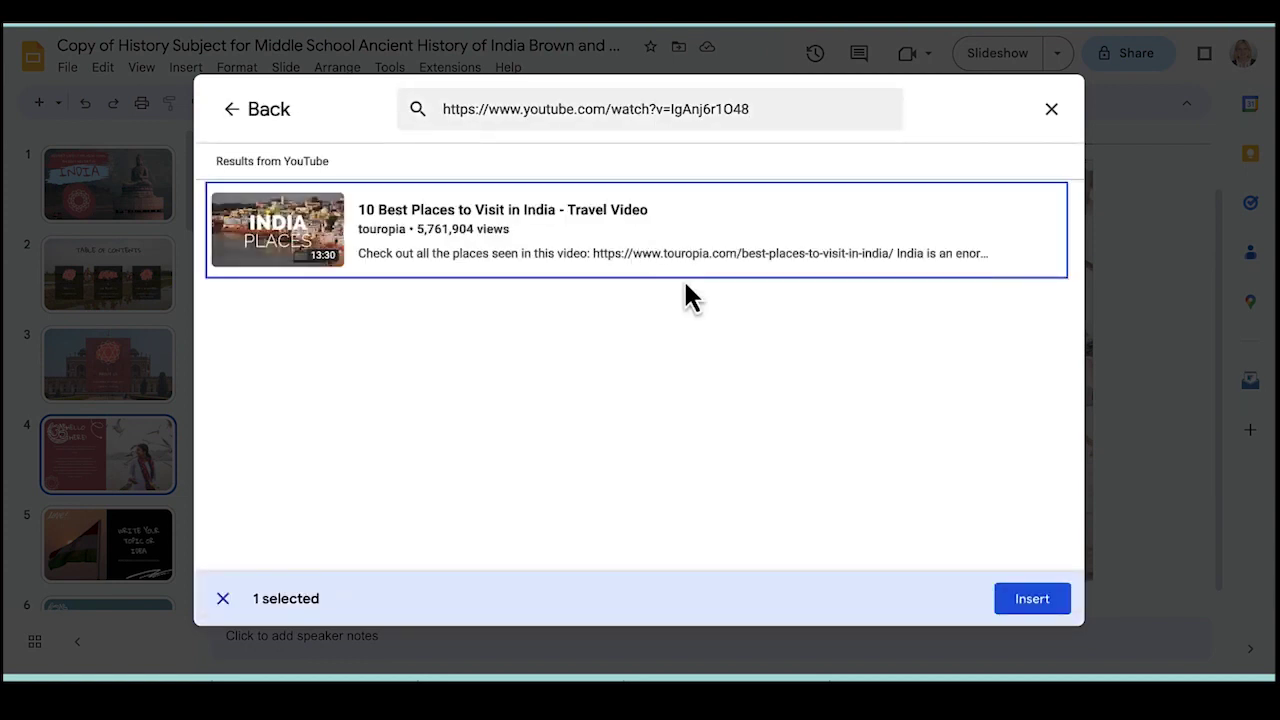
{"action": "left_click", "coordinate": [1030, 600]}
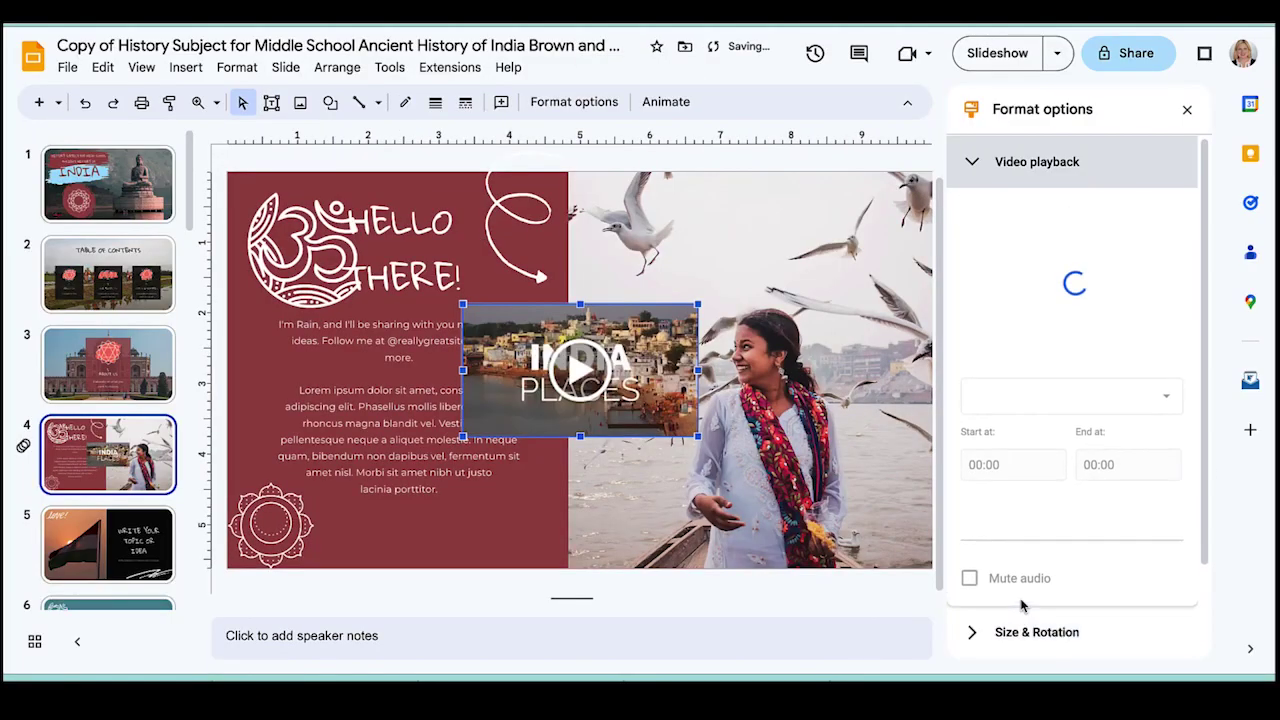
Step: Delete the seagull photo and resize the India video to fill the slide's right half
{"action": "left_click", "coordinate": [873, 453]}
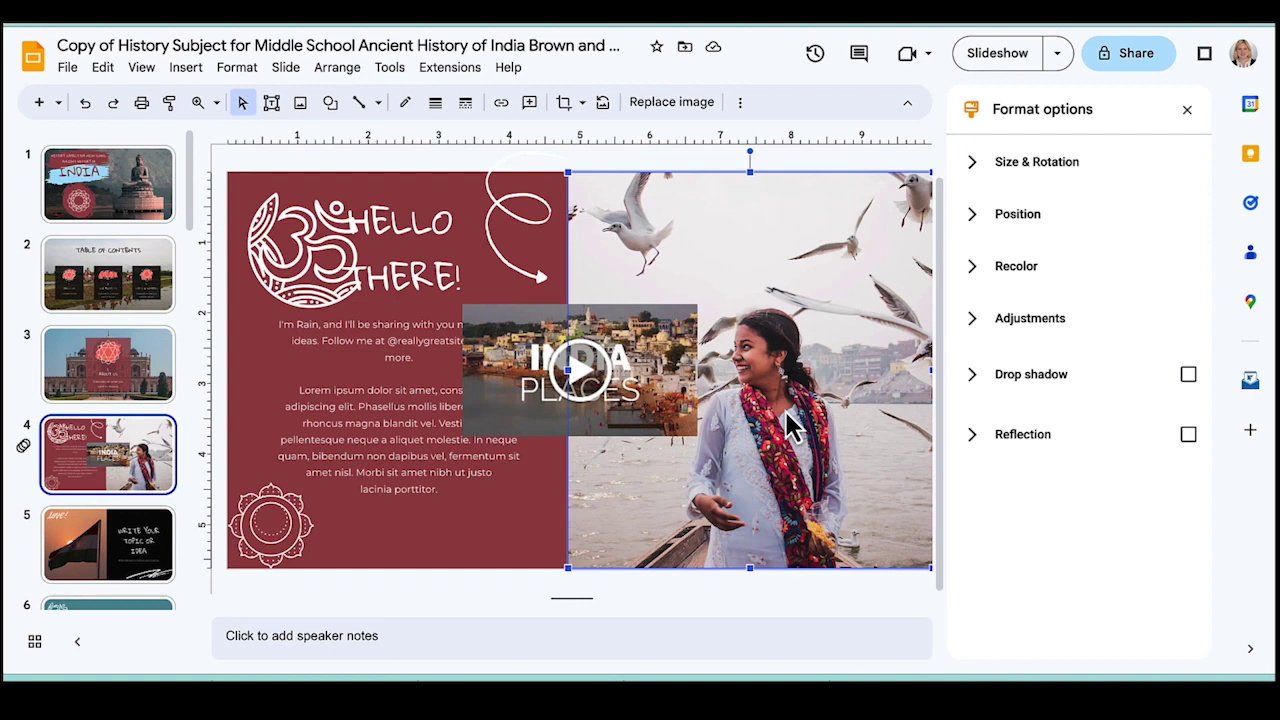
{"action": "key", "text": "Delete"}
{"action": "left_click_drag", "start_coordinate": [660, 346], "coordinate": [791, 298]}
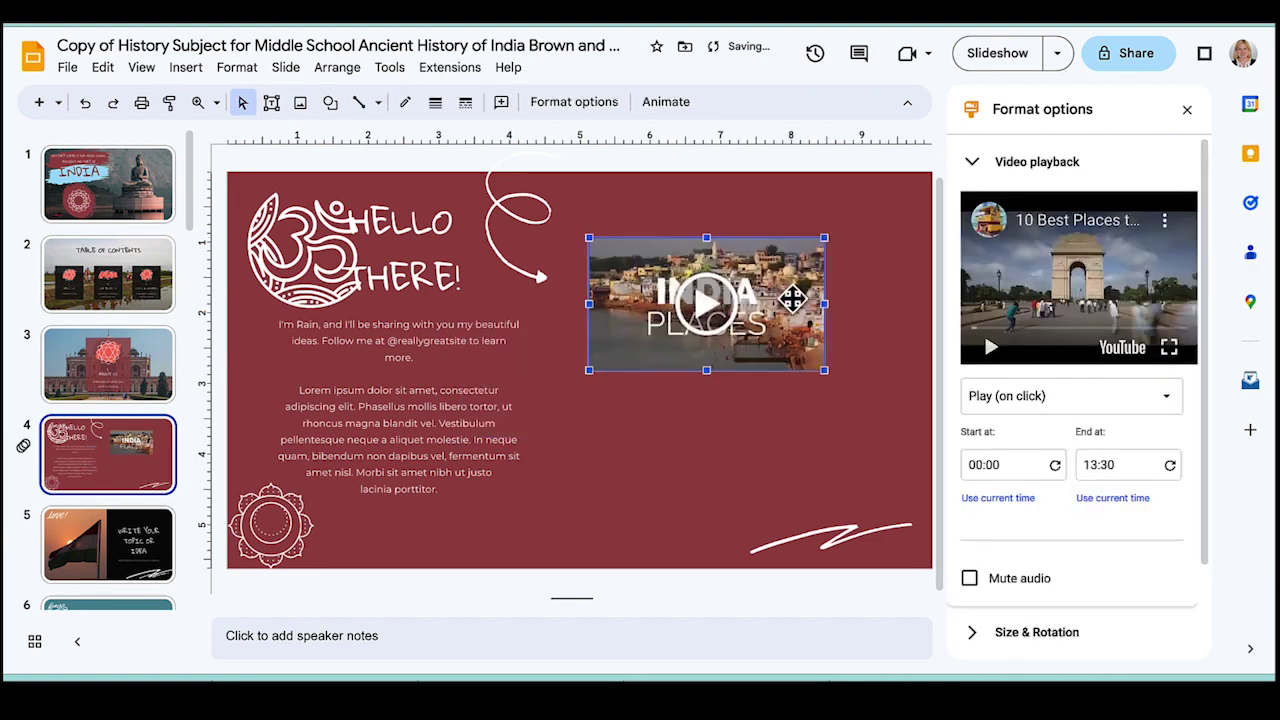
{"action": "left_click", "coordinate": [829, 391]}
{"action": "left_click", "coordinate": [809, 366]}
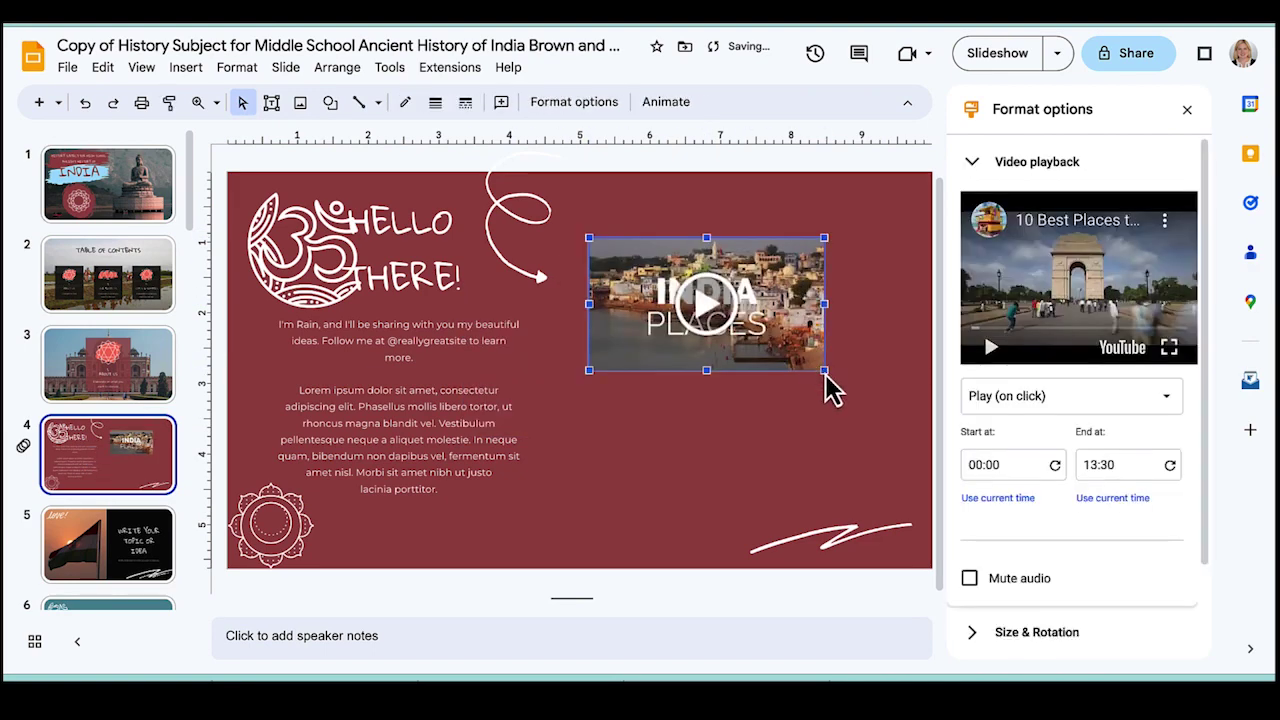
{"action": "left_click_drag", "start_coordinate": [825, 372], "coordinate": [872, 440]}
{"action": "left_click_drag", "start_coordinate": [846, 394], "coordinate": [807, 401]}
{"action": "left_click_drag", "start_coordinate": [890, 437], "coordinate": [918, 450]}
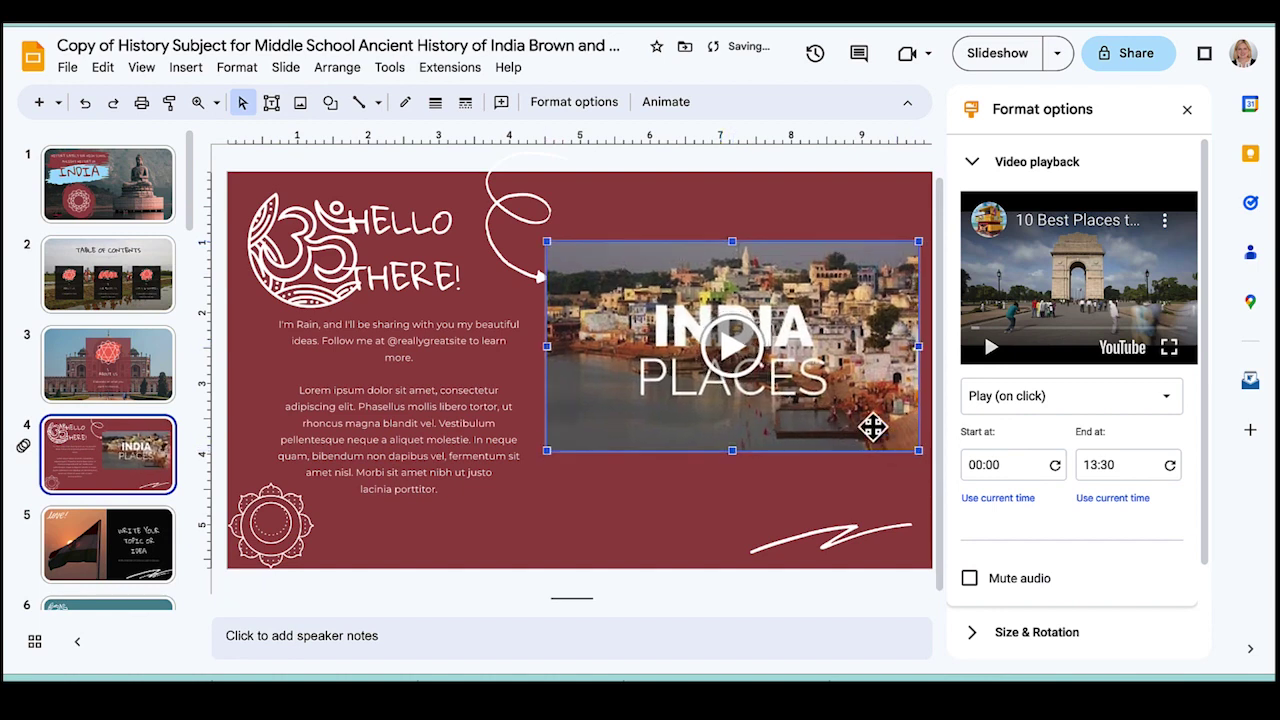
{"action": "left_click_drag", "start_coordinate": [842, 400], "coordinate": [847, 418]}
{"action": "left_click", "coordinate": [762, 533]}
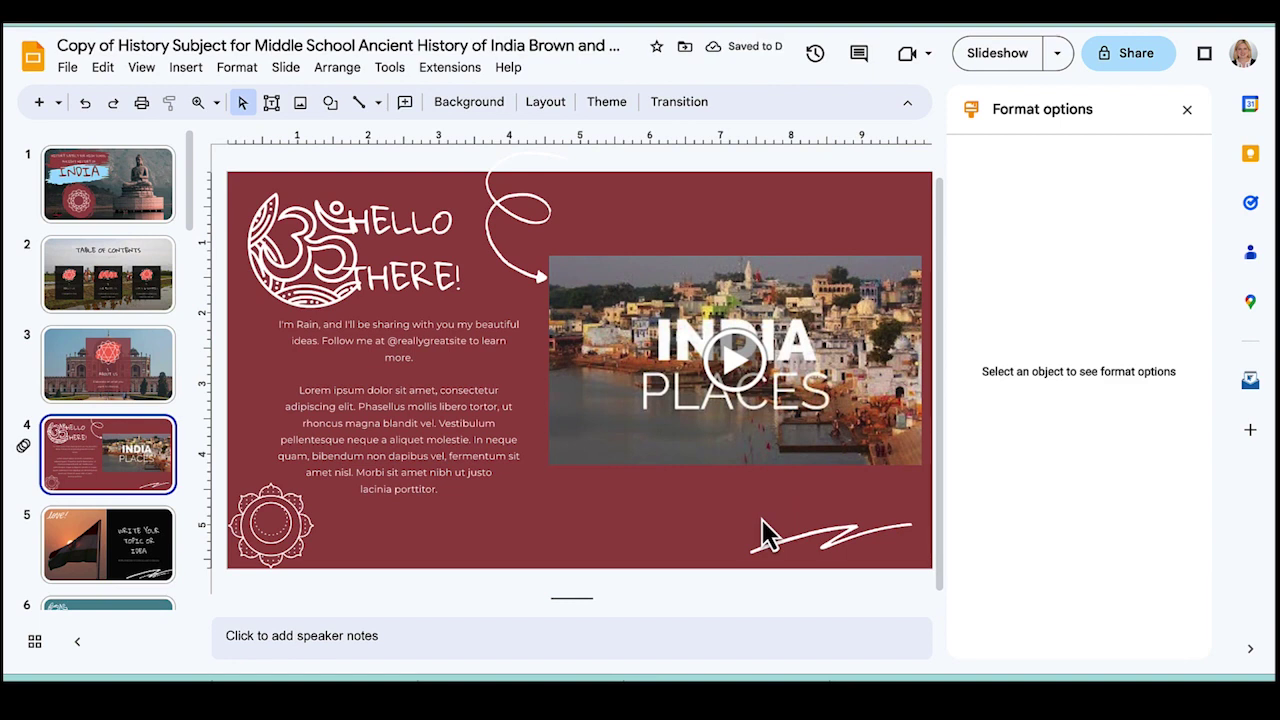
Step: Delete the sunset flag photo from slide 5
{"action": "scroll", "coordinate": [128, 557], "scroll_direction": "down", "scroll_amount": 2}
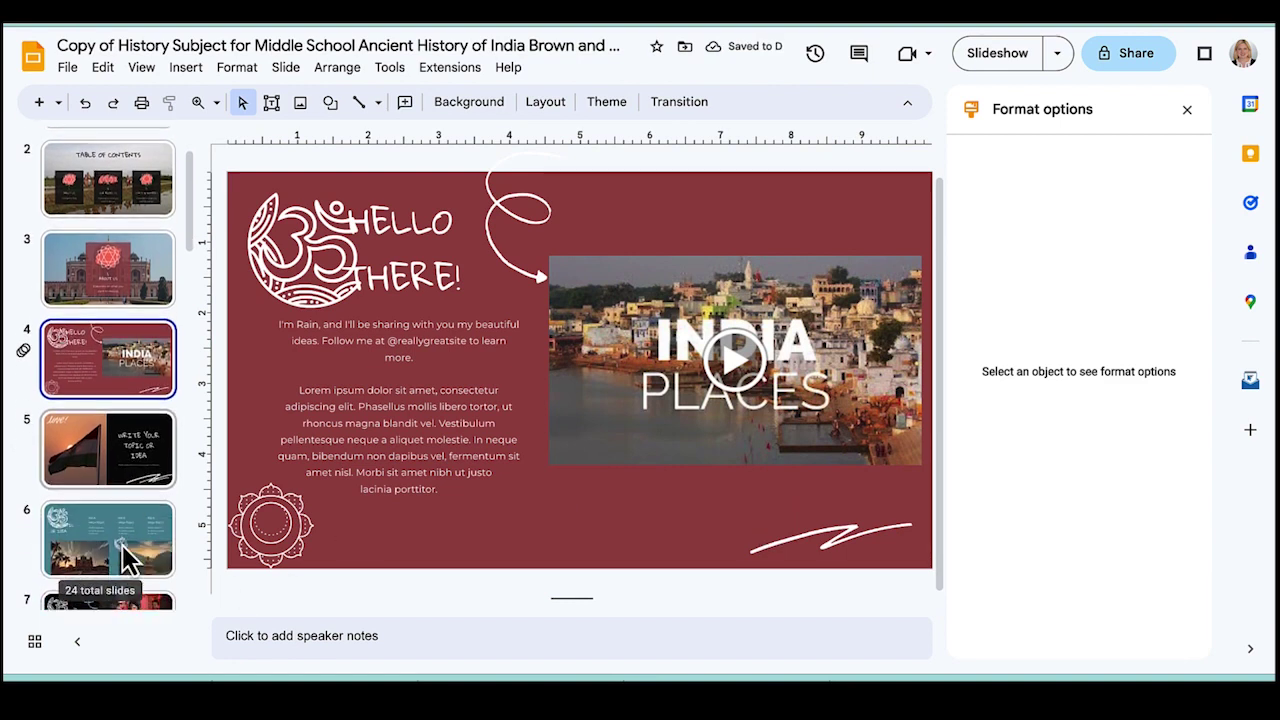
{"action": "left_click", "coordinate": [110, 460]}
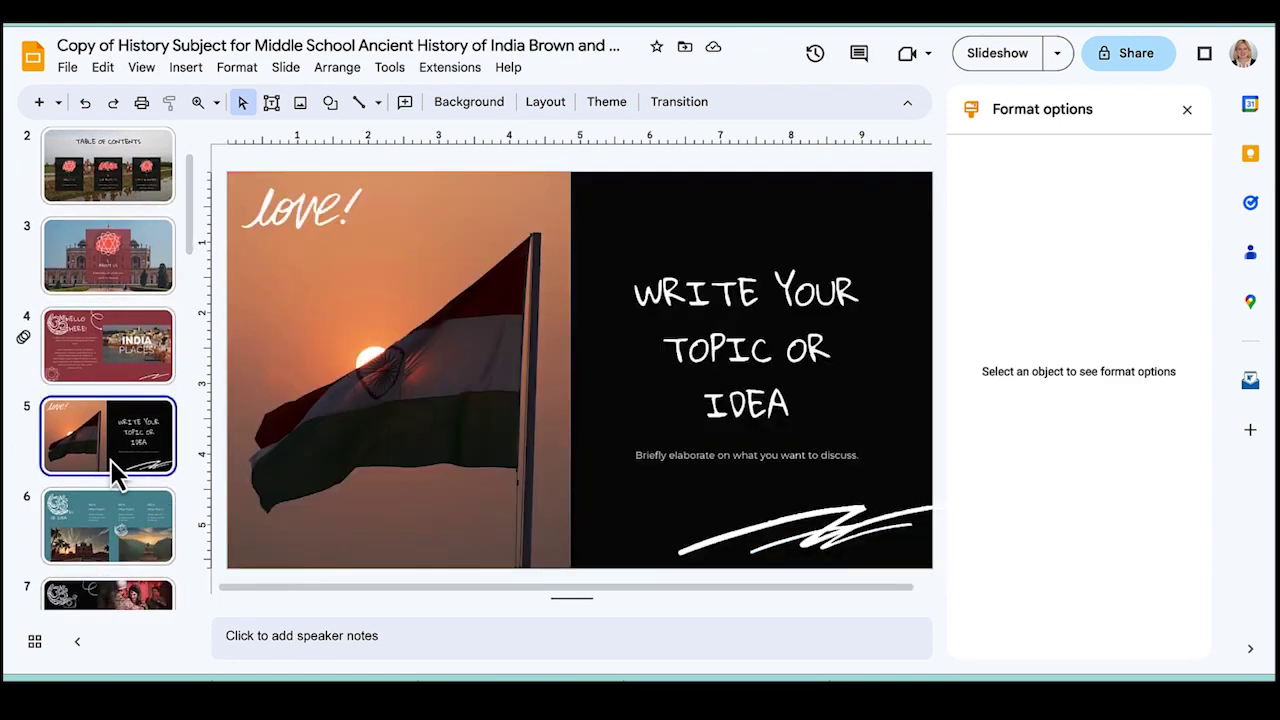
{"action": "left_click", "coordinate": [330, 417]}
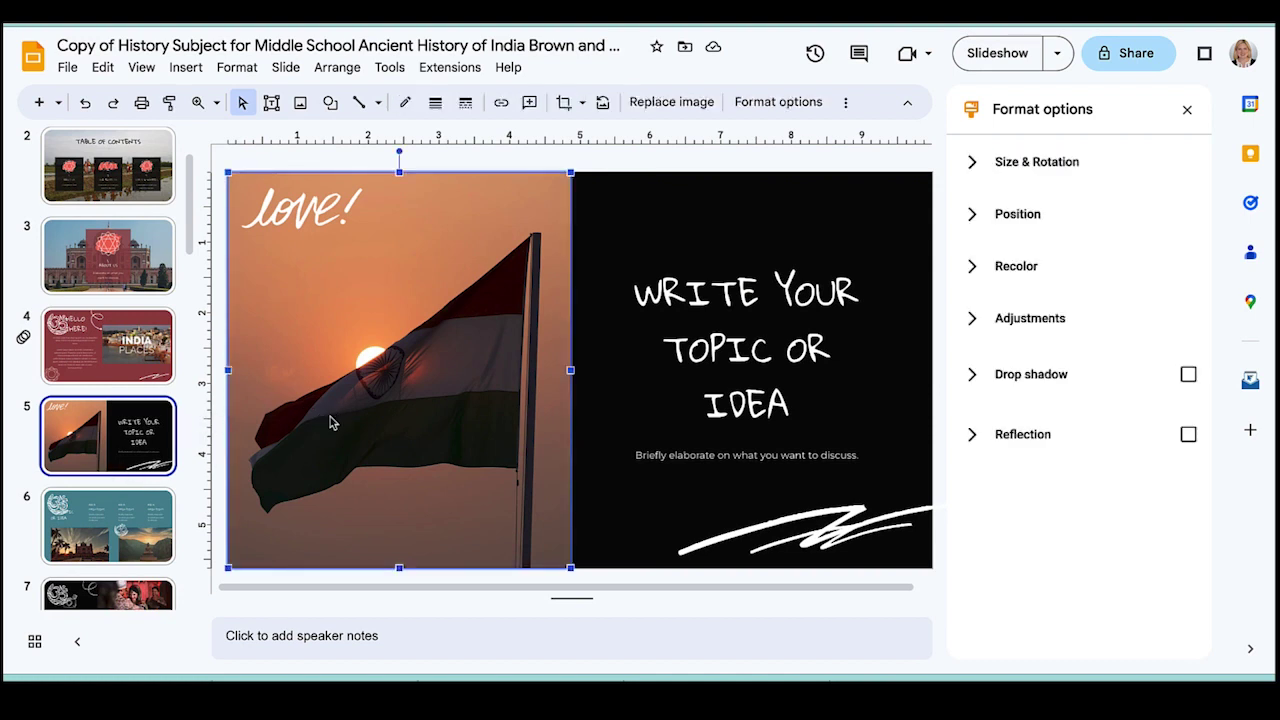
{"action": "key", "text": "Delete"}
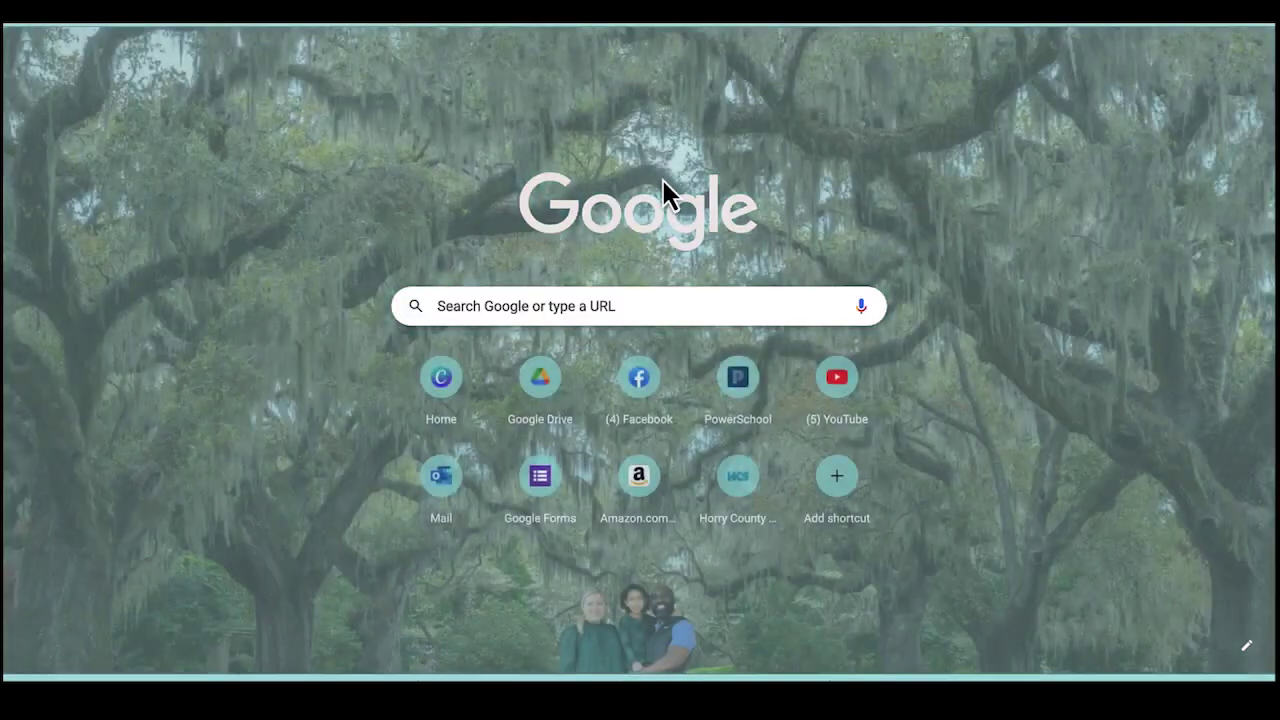
Step: Search images.google.com for 'indian flag' and copy the Wikipedia flag image
{"action": "type", "text": "images.google.com"}
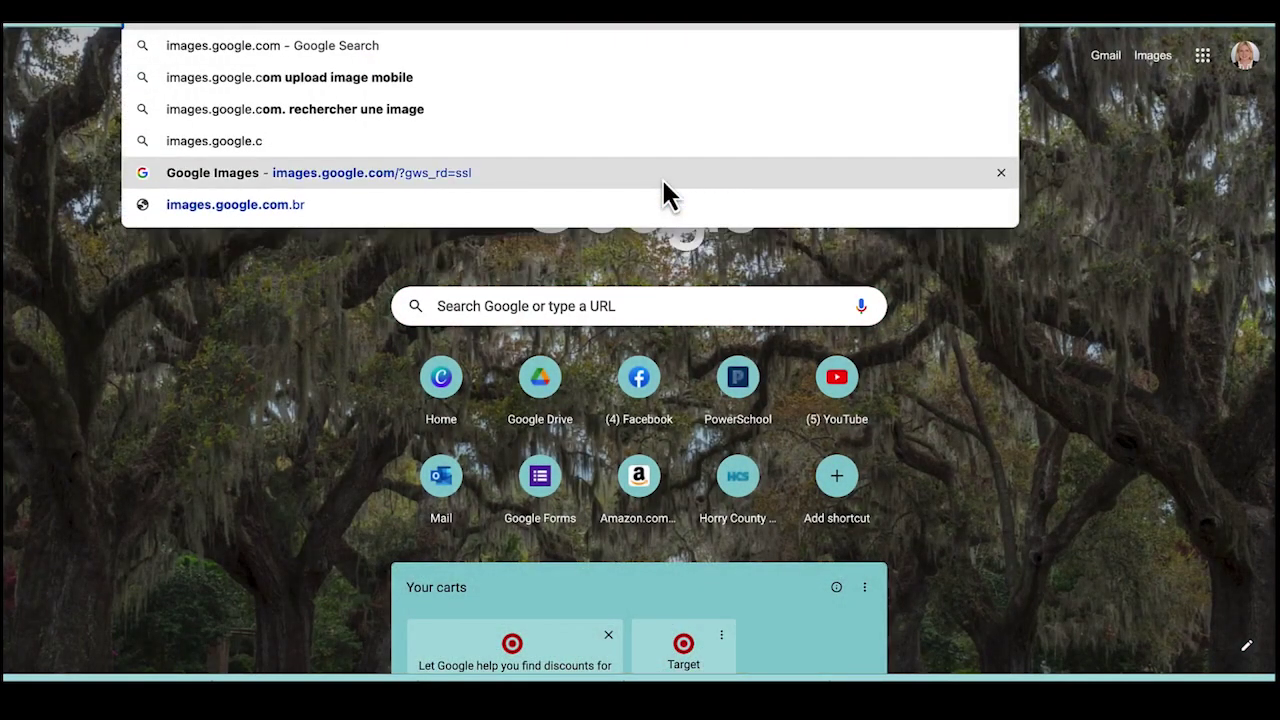
{"action": "key", "text": "Return"}
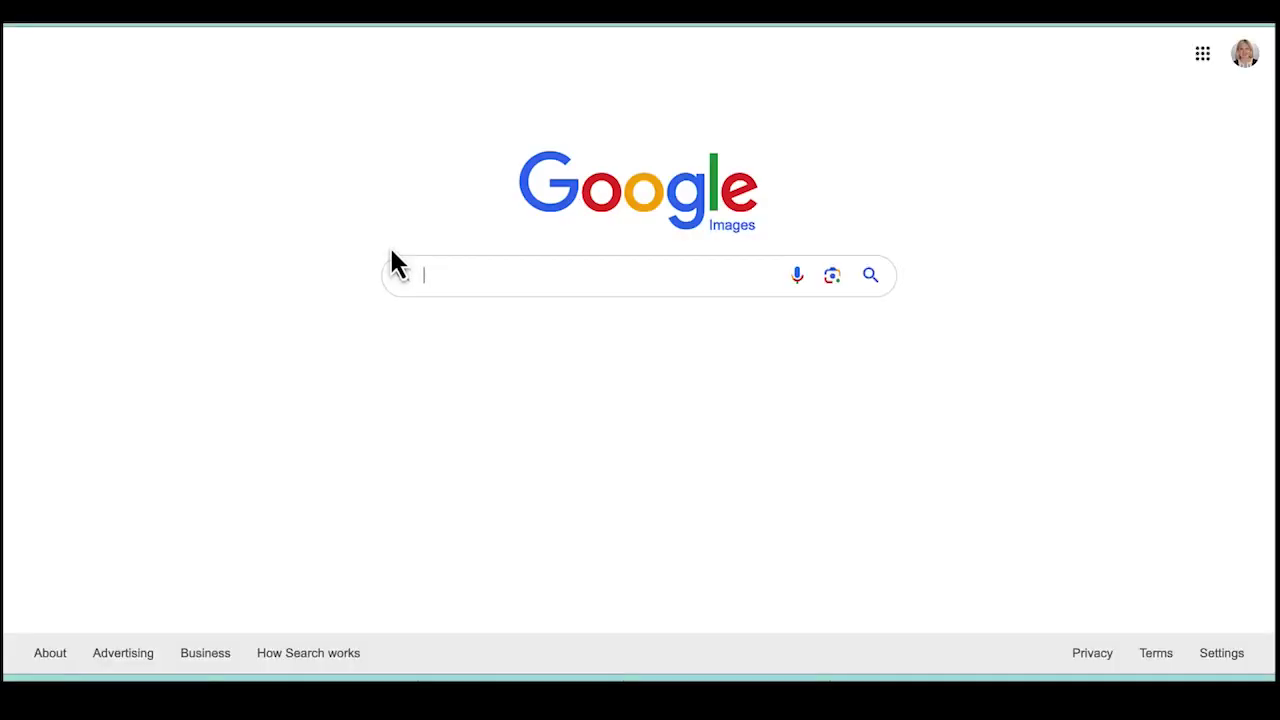
{"action": "type", "text": "indian flag"}
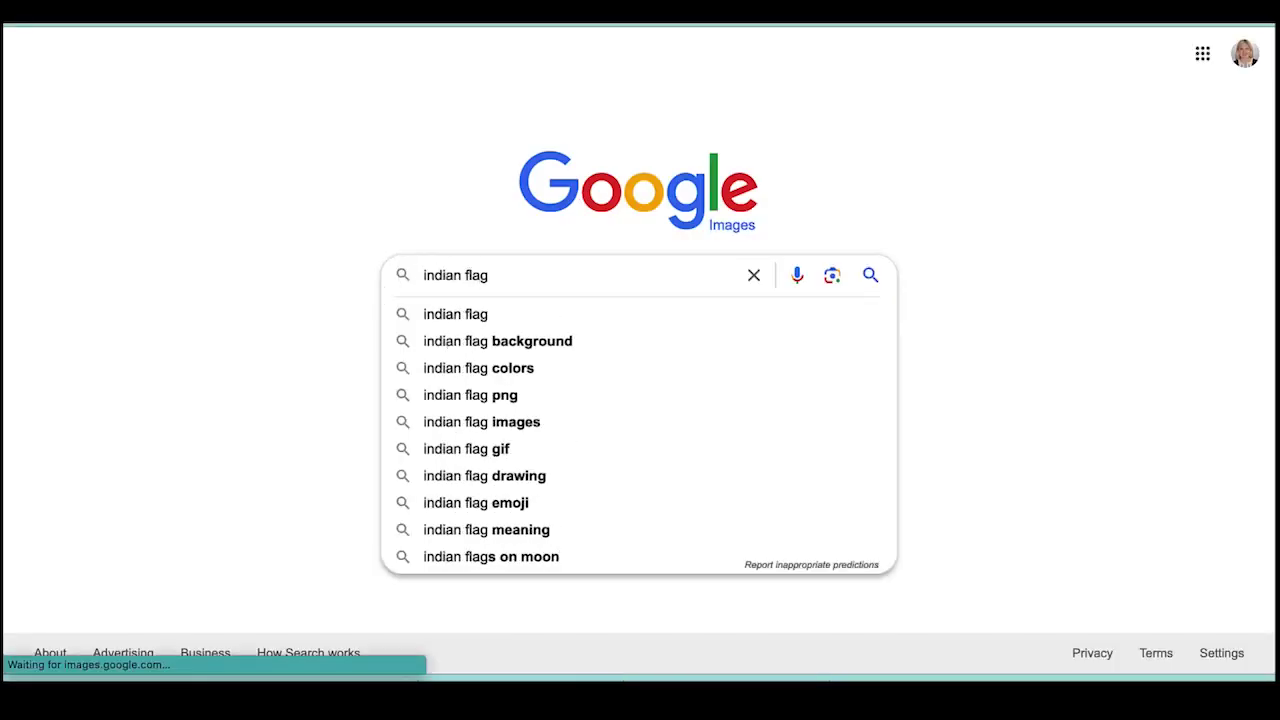
{"action": "key", "text": "Return"}
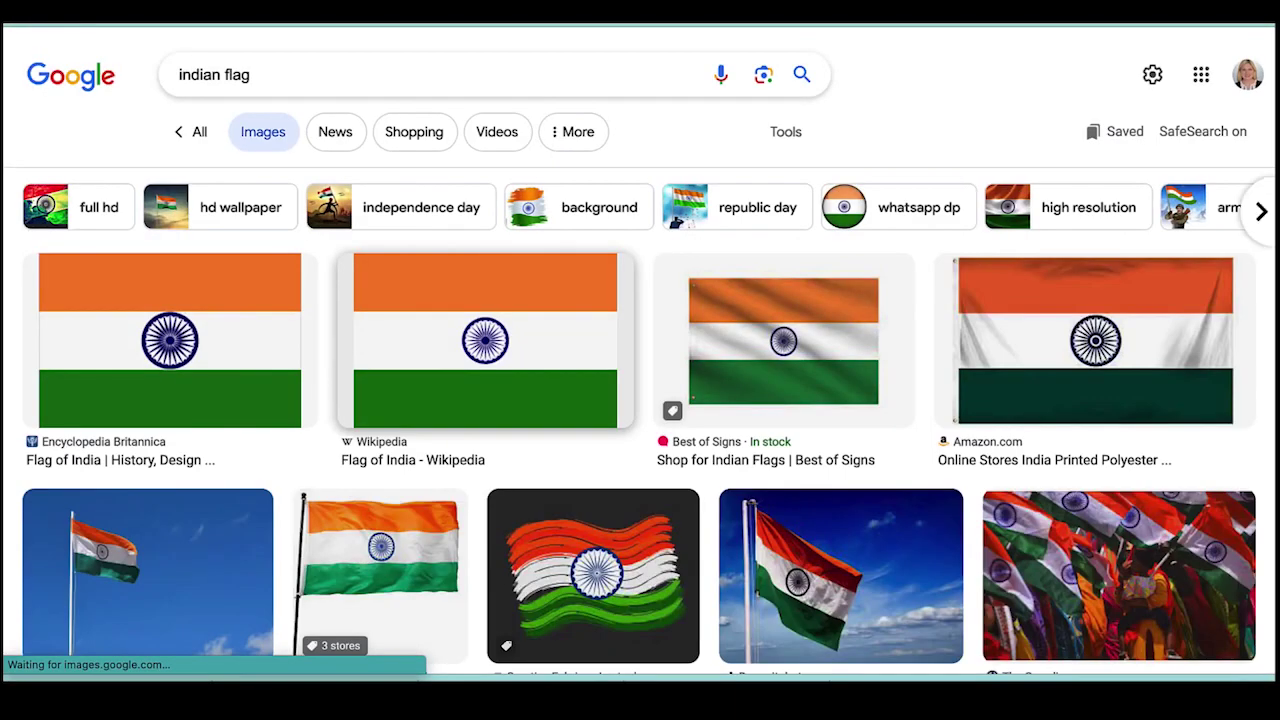
{"action": "right_click", "coordinate": [434, 356]}
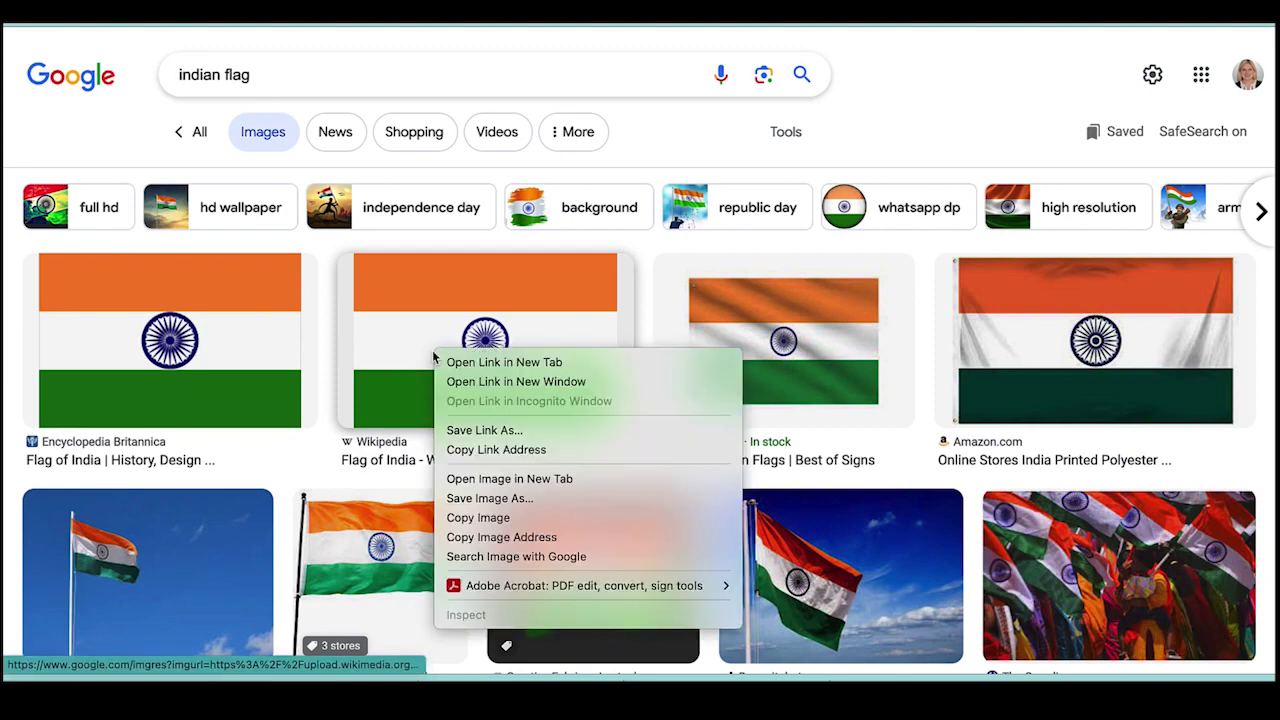
{"action": "left_click", "coordinate": [503, 520]}
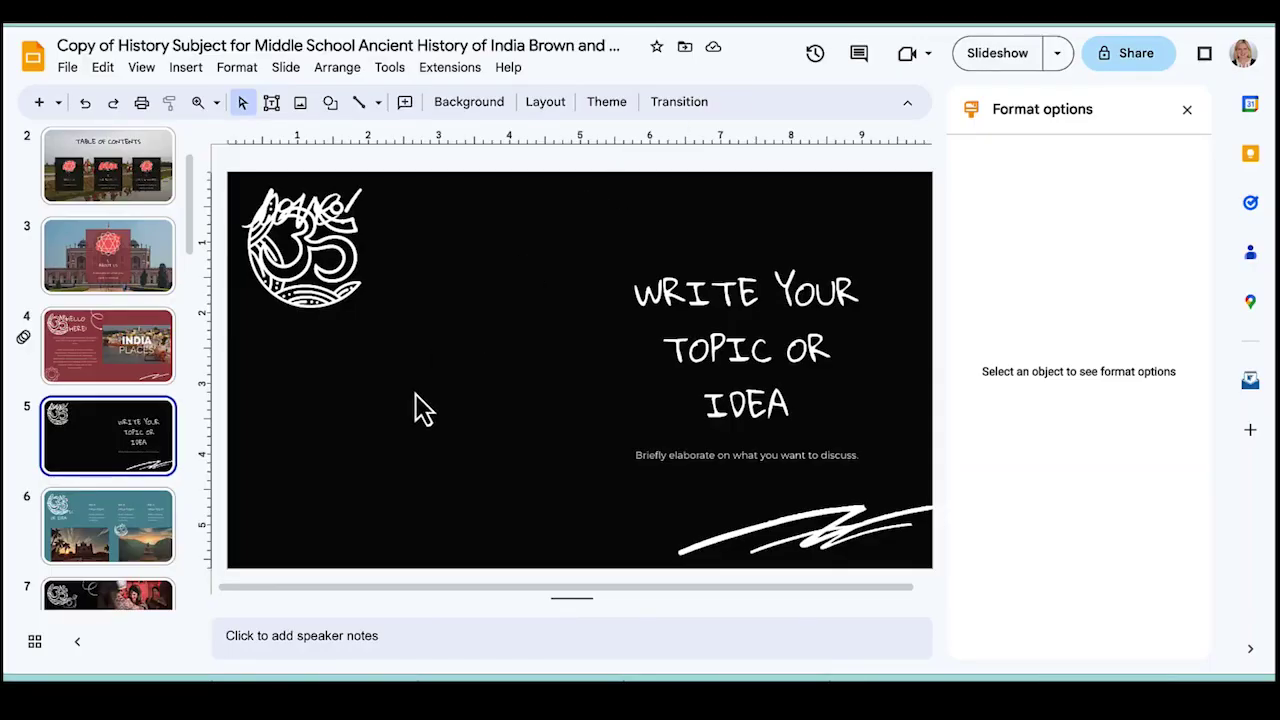
Step: Paste the Indian flag onto slide 5, enlarge it, and position it beside the title
{"action": "right_click", "coordinate": [415, 394]}
{"action": "left_click", "coordinate": [513, 398]}
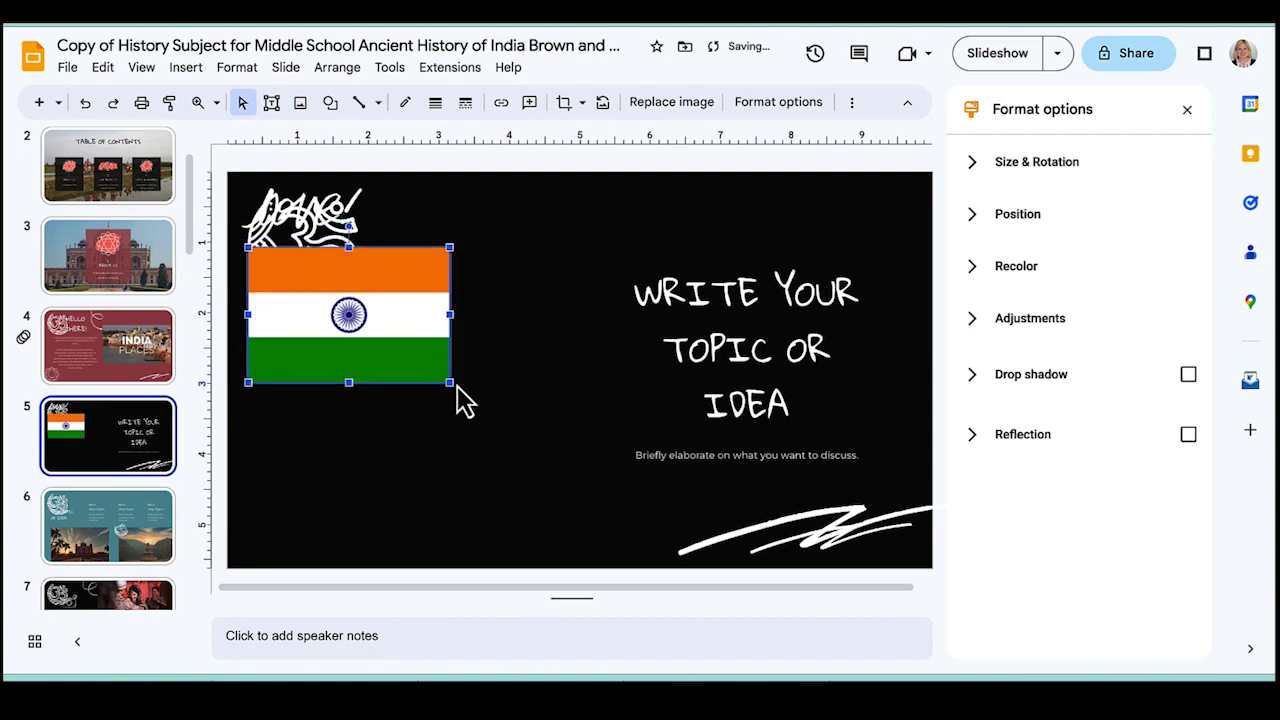
{"action": "left_click_drag", "start_coordinate": [451, 382], "coordinate": [584, 472]}
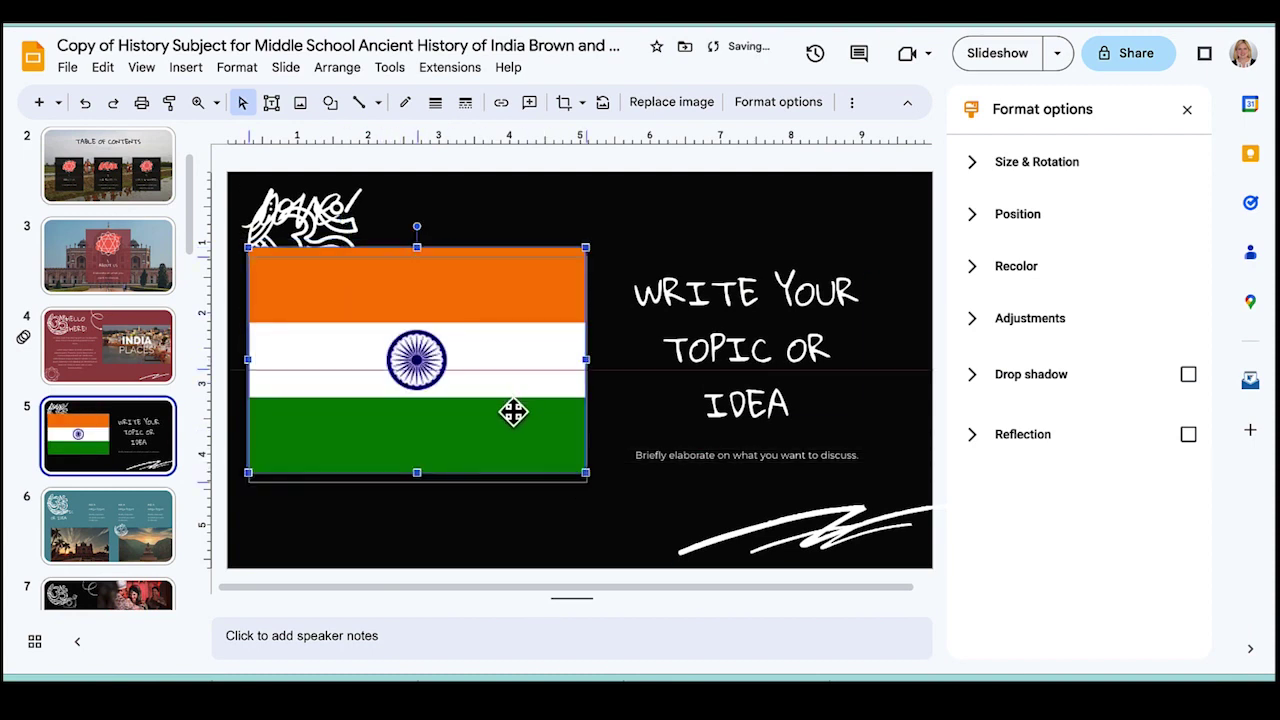
{"action": "left_click_drag", "start_coordinate": [515, 412], "coordinate": [518, 422]}
{"action": "left_click", "coordinate": [540, 521]}
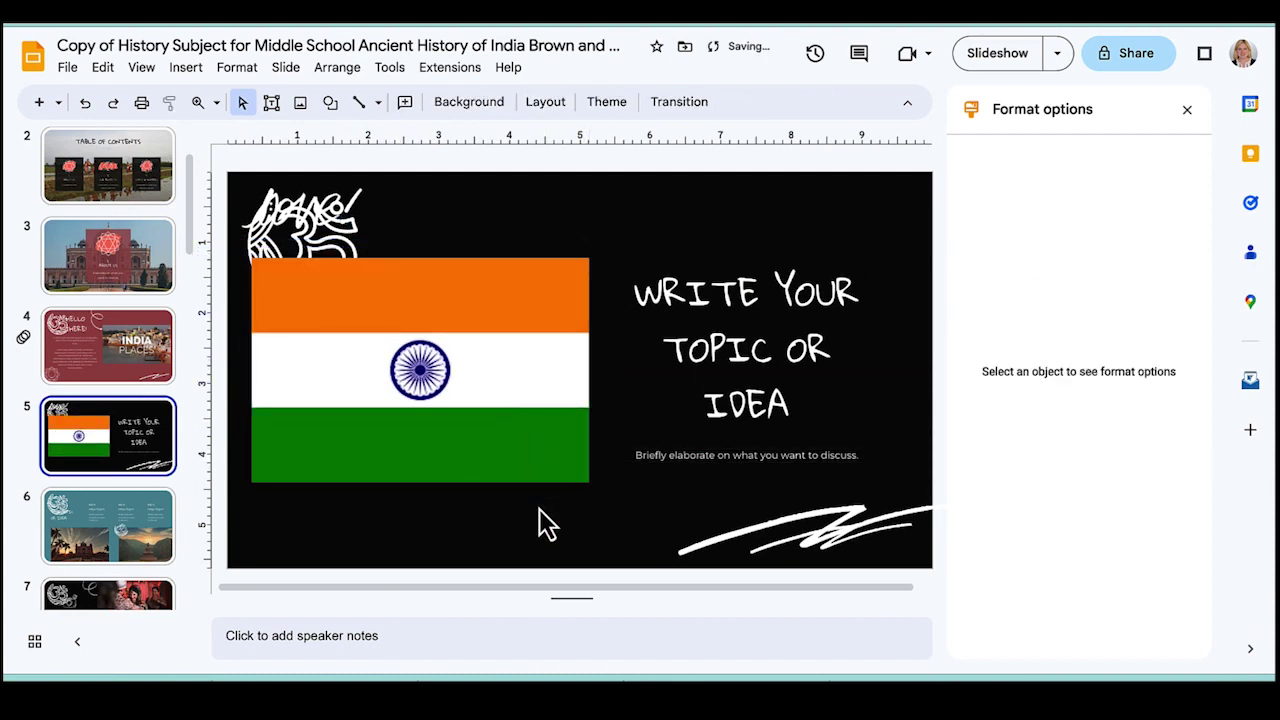
{"action": "scroll", "coordinate": [72, 480], "scroll_direction": "down", "scroll_amount": 15}
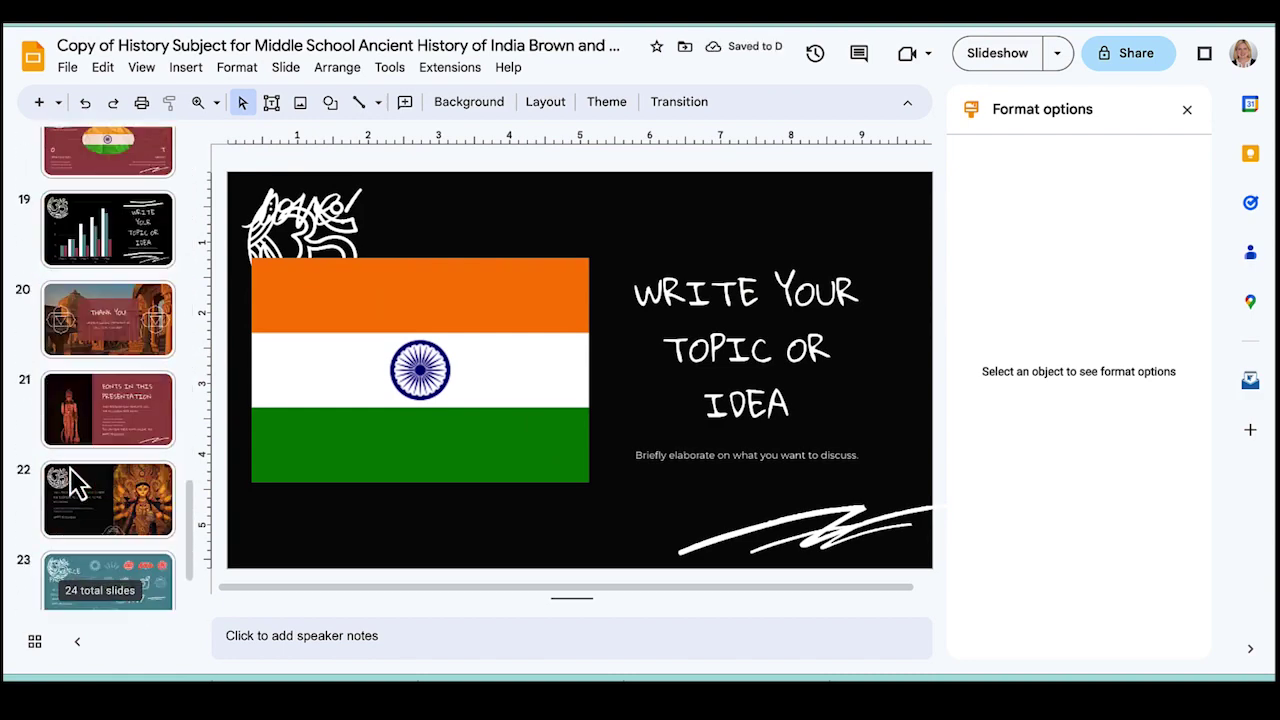
Step: Paste a flower icon from the Resource Page onto the fonts slide, then delete the Resource Page slide
{"action": "scroll", "coordinate": [72, 482], "scroll_direction": "down", "scroll_amount": 2}
{"action": "left_click", "coordinate": [74, 482]}
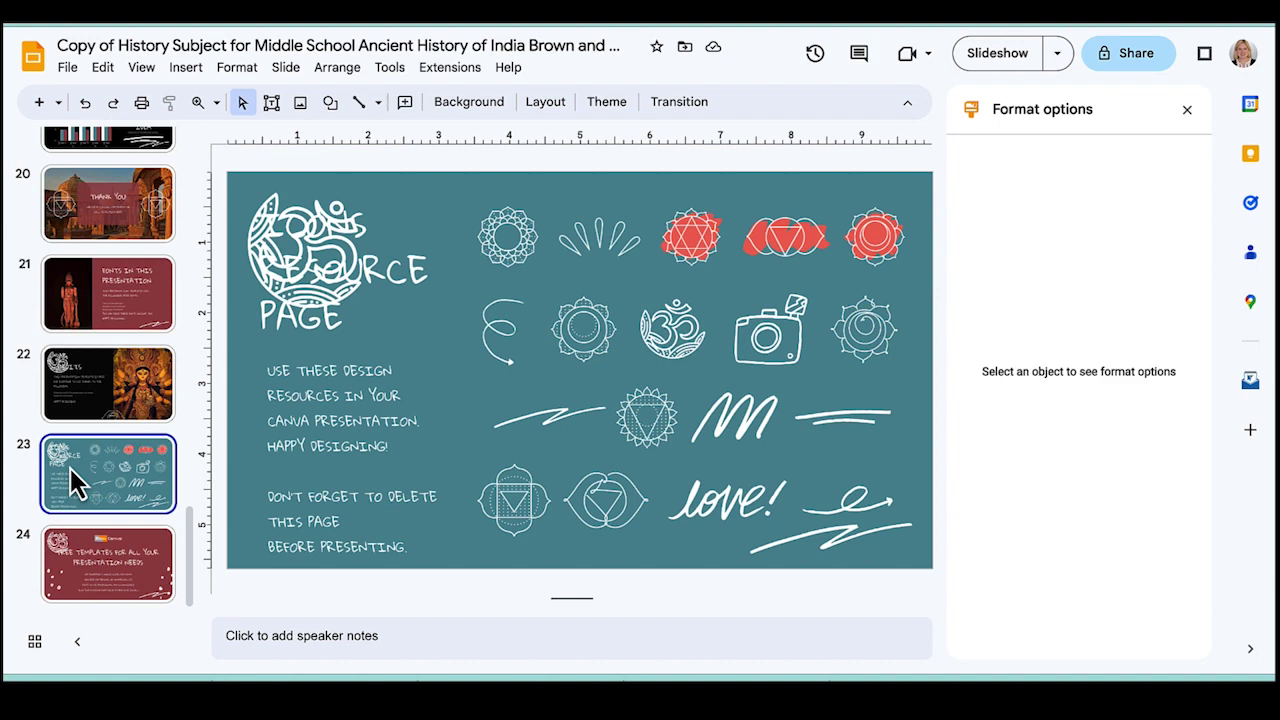
{"action": "left_click", "coordinate": [581, 331]}
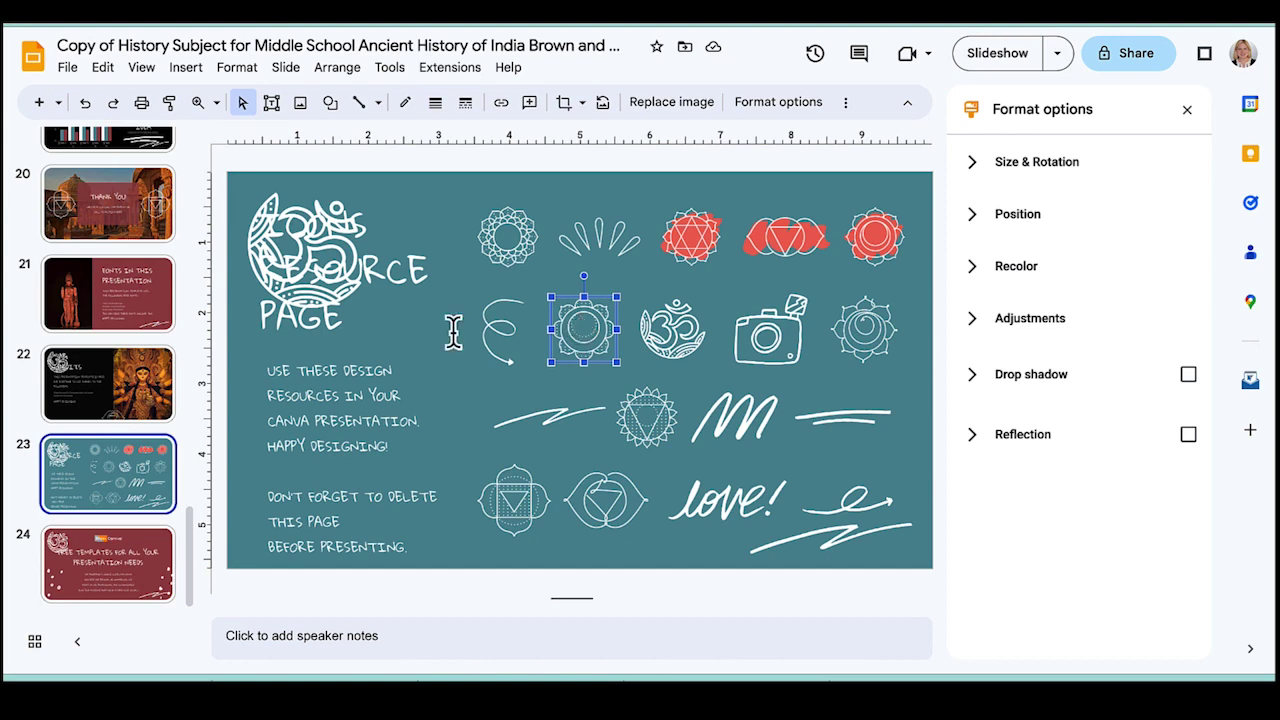
{"action": "left_click", "coordinate": [86, 309]}
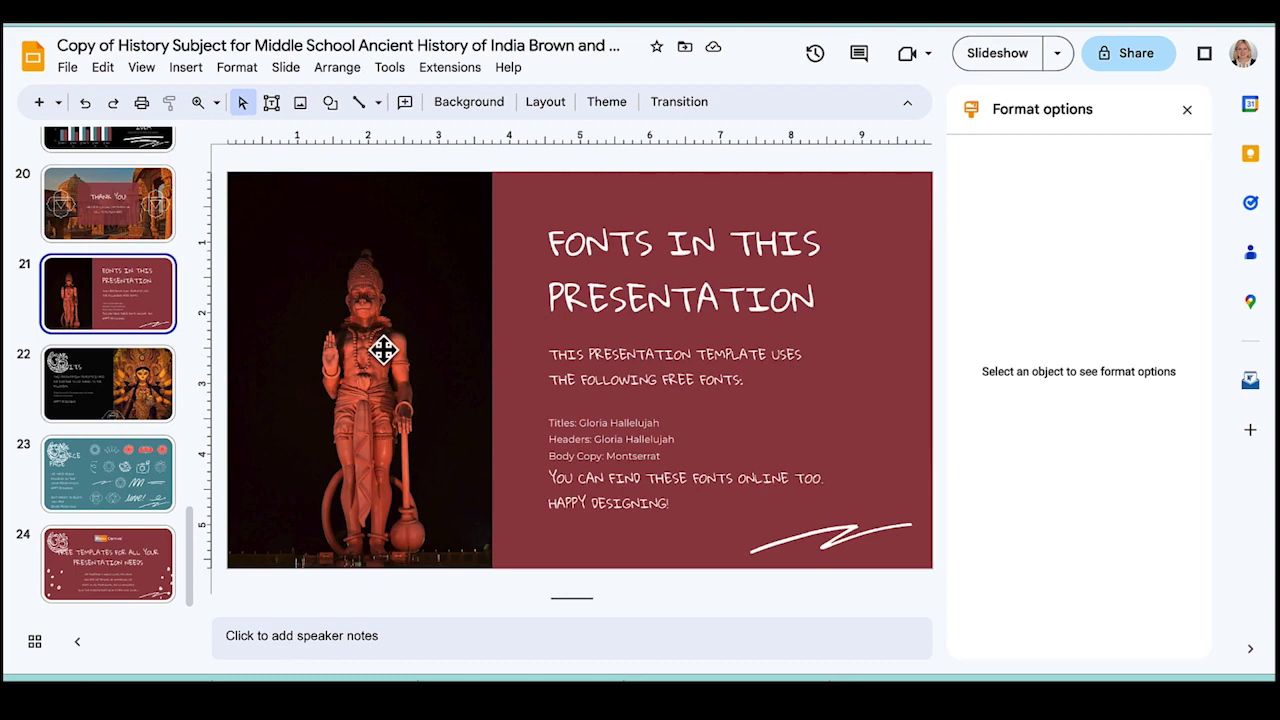
{"action": "key", "text": "ctrl+v"}
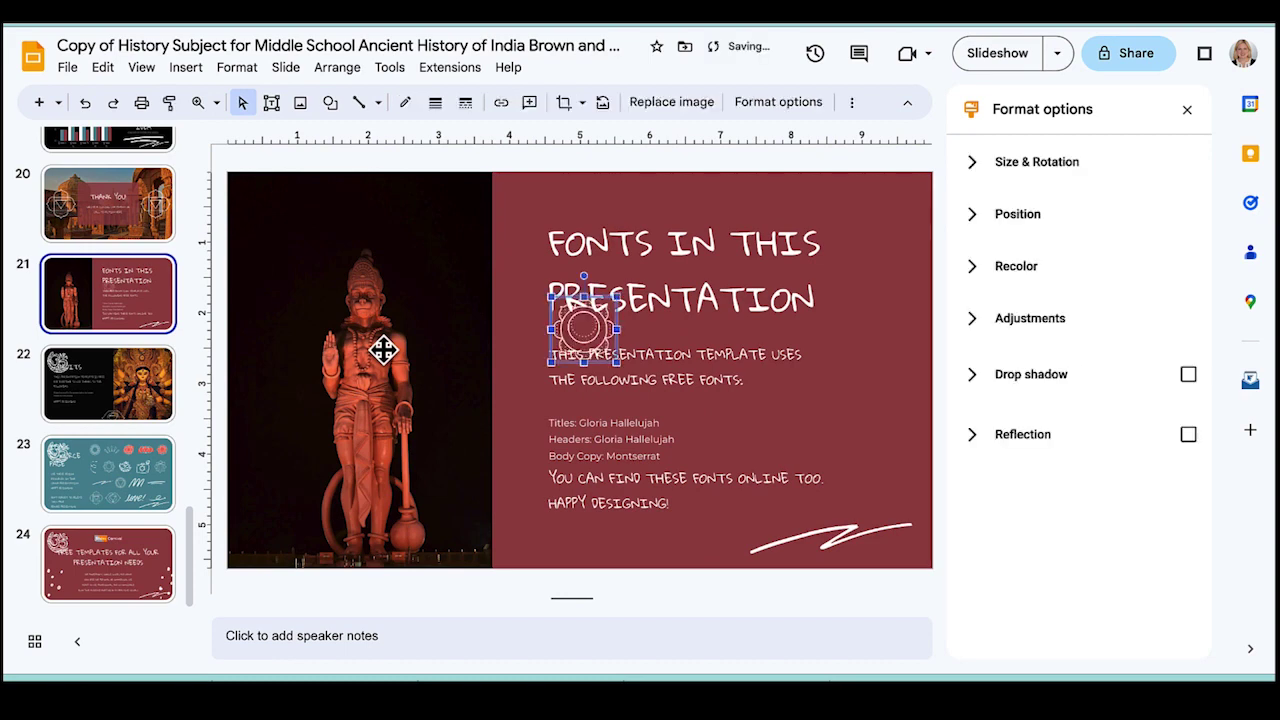
{"action": "left_click", "coordinate": [105, 460]}
{"action": "key", "text": "Delete"}
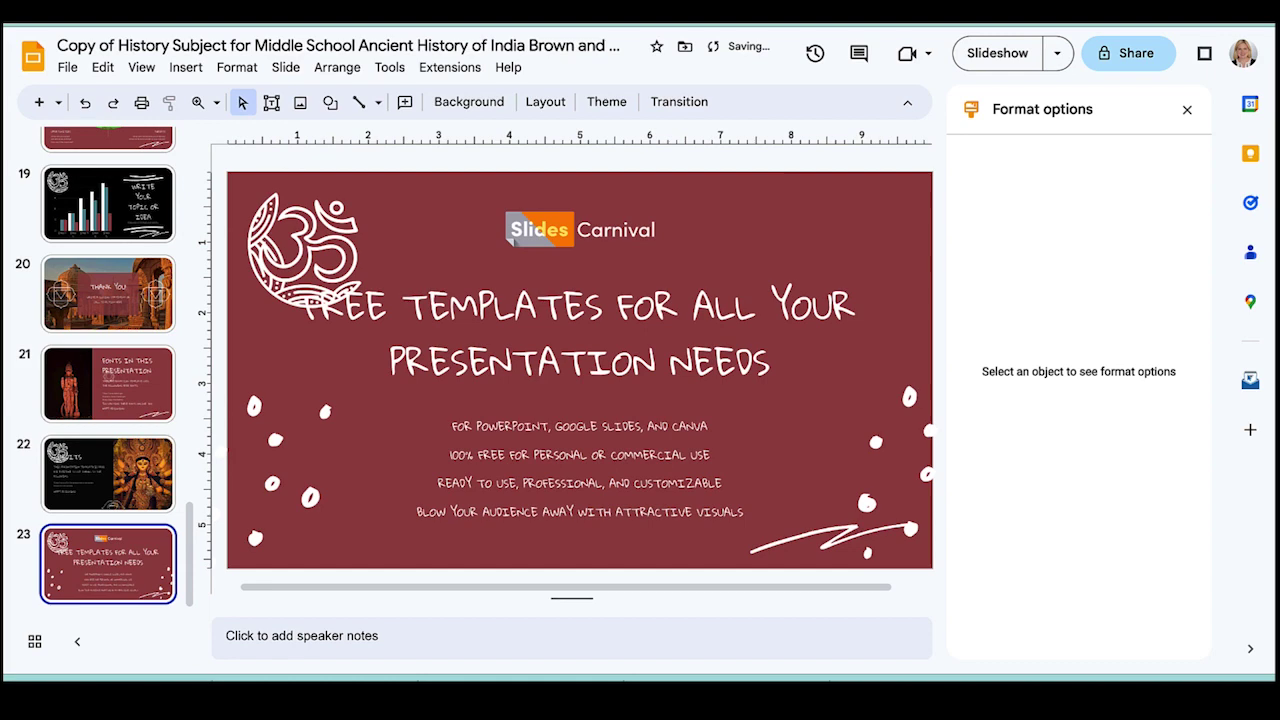
Step: From slide 1, replace the long template file name with 'Title of Presentation'
{"action": "scroll", "coordinate": [105, 350], "scroll_direction": "up", "scroll_amount": 20}
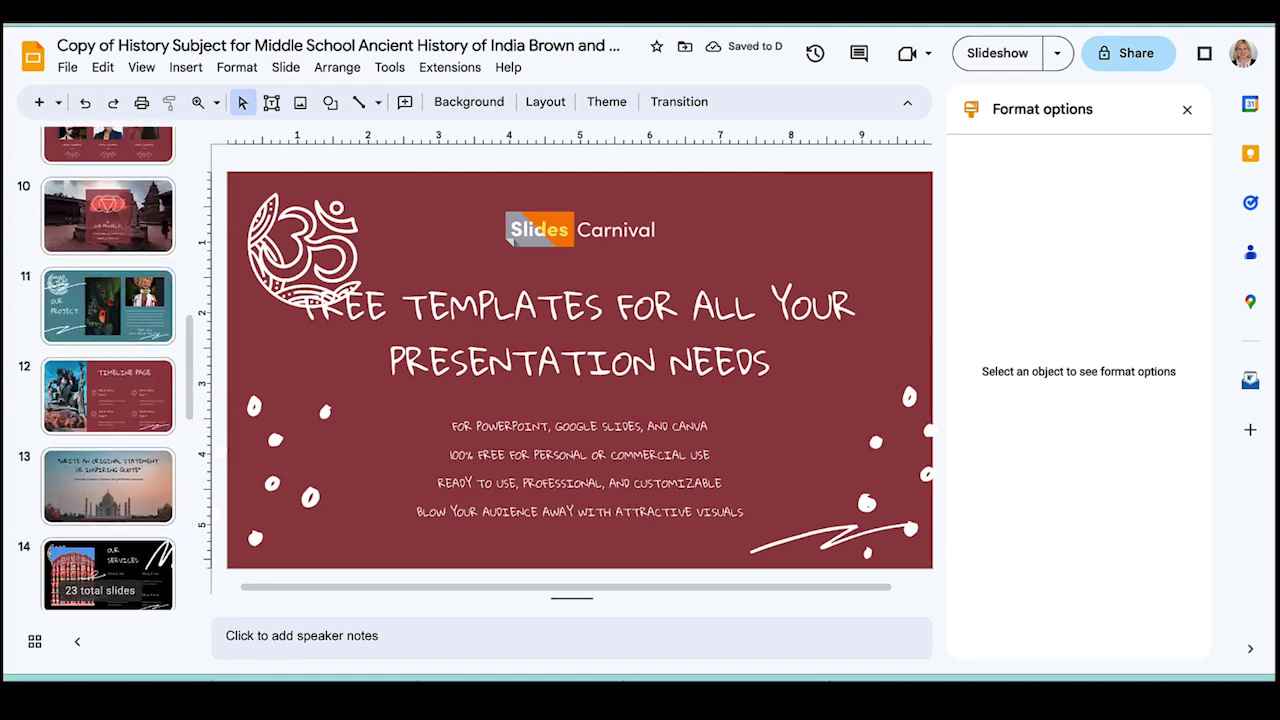
{"action": "left_click", "coordinate": [108, 188]}
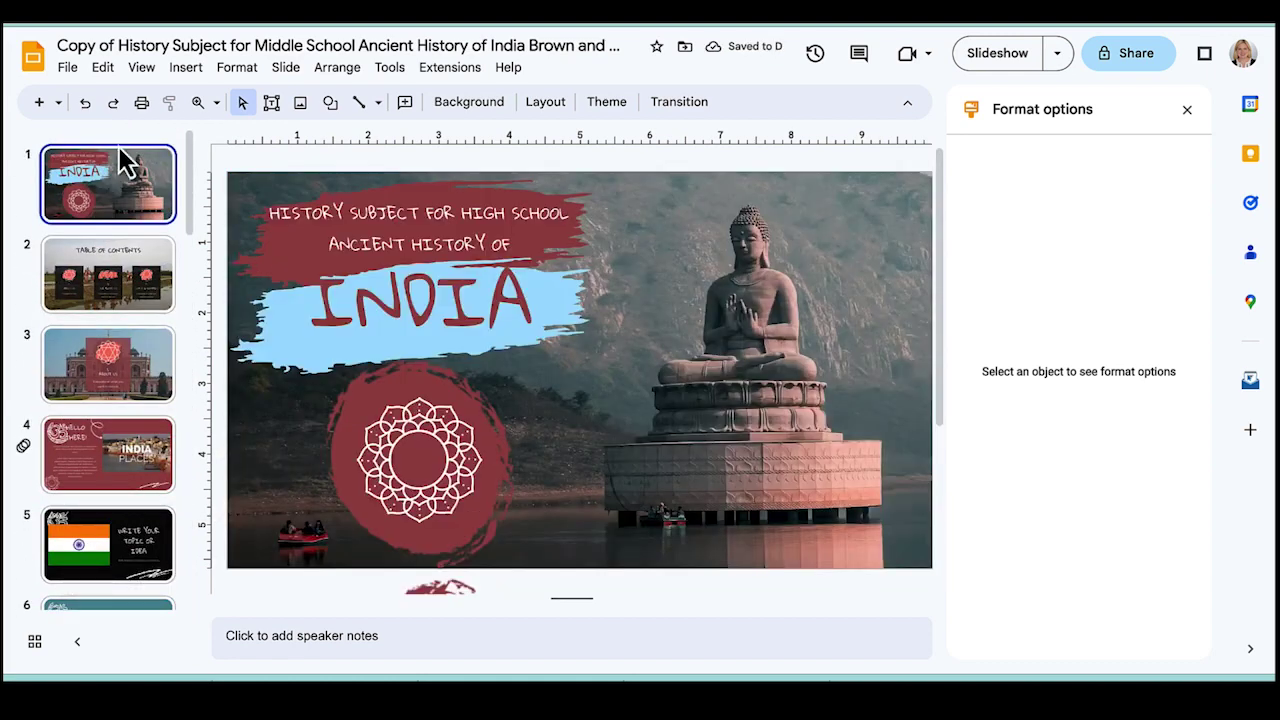
{"action": "left_click", "coordinate": [323, 46]}
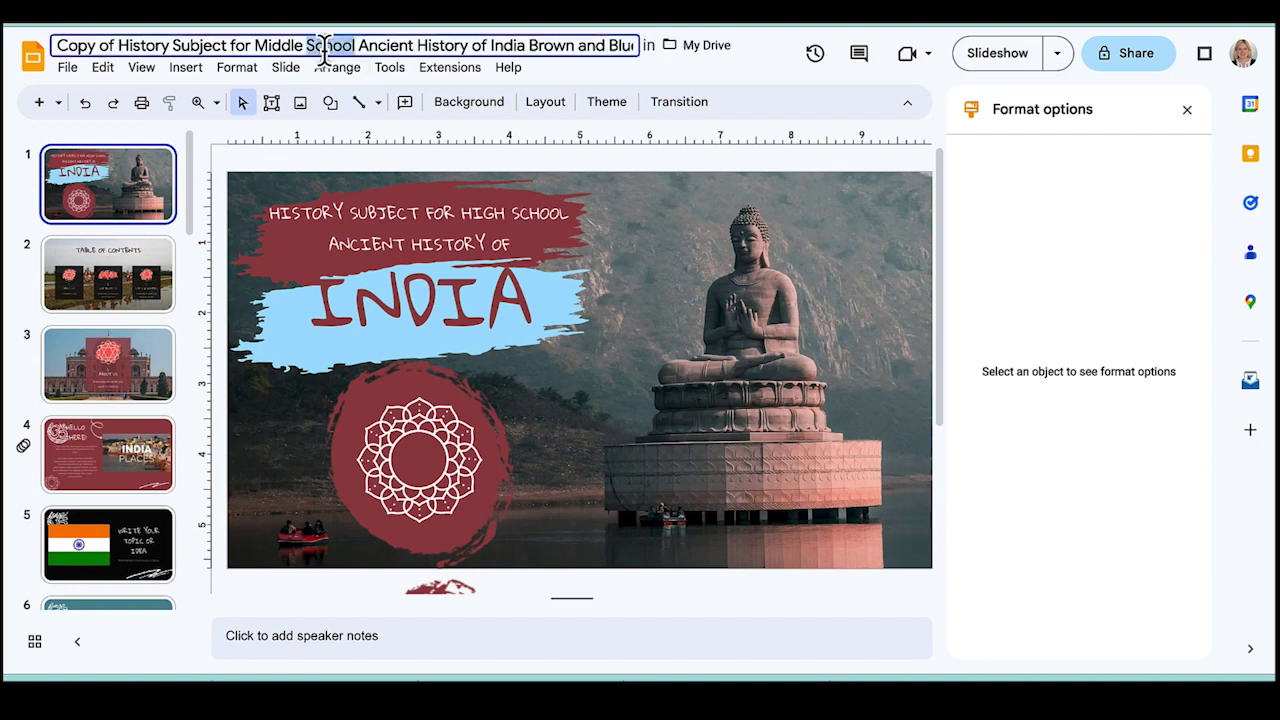
{"action": "key", "text": "ctrl+a"}
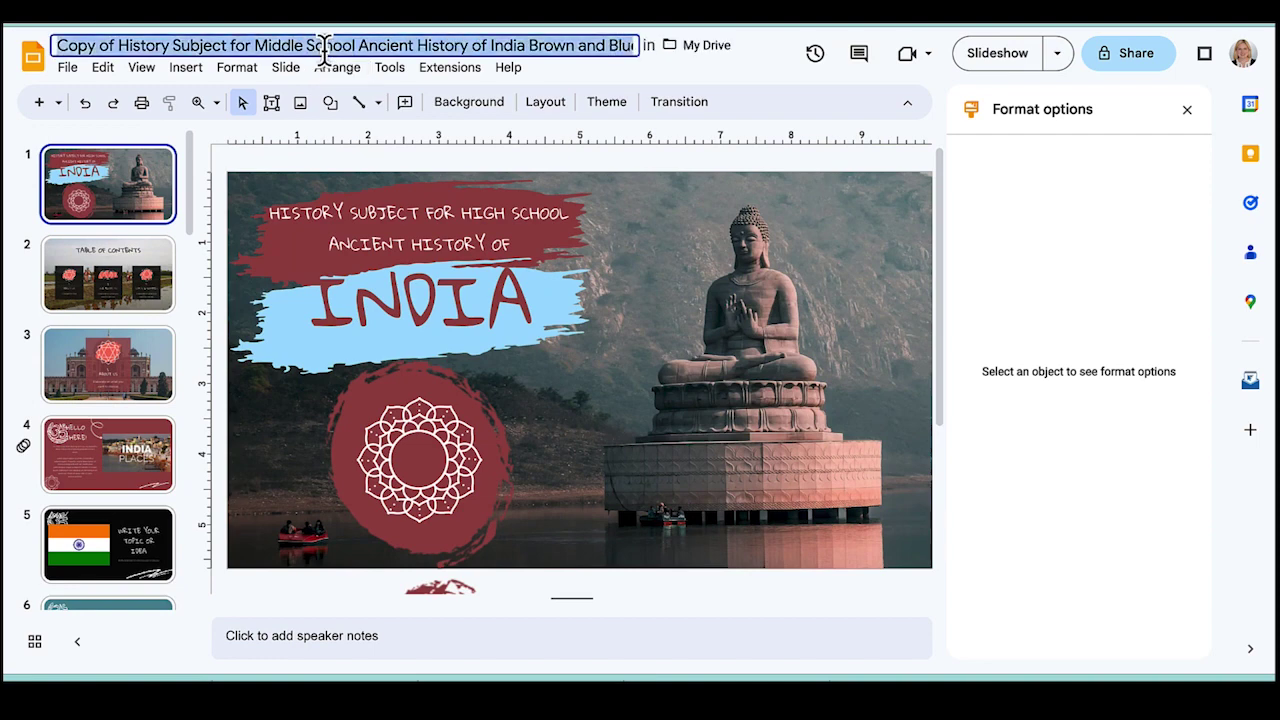
{"action": "type", "text": "Title of P"}
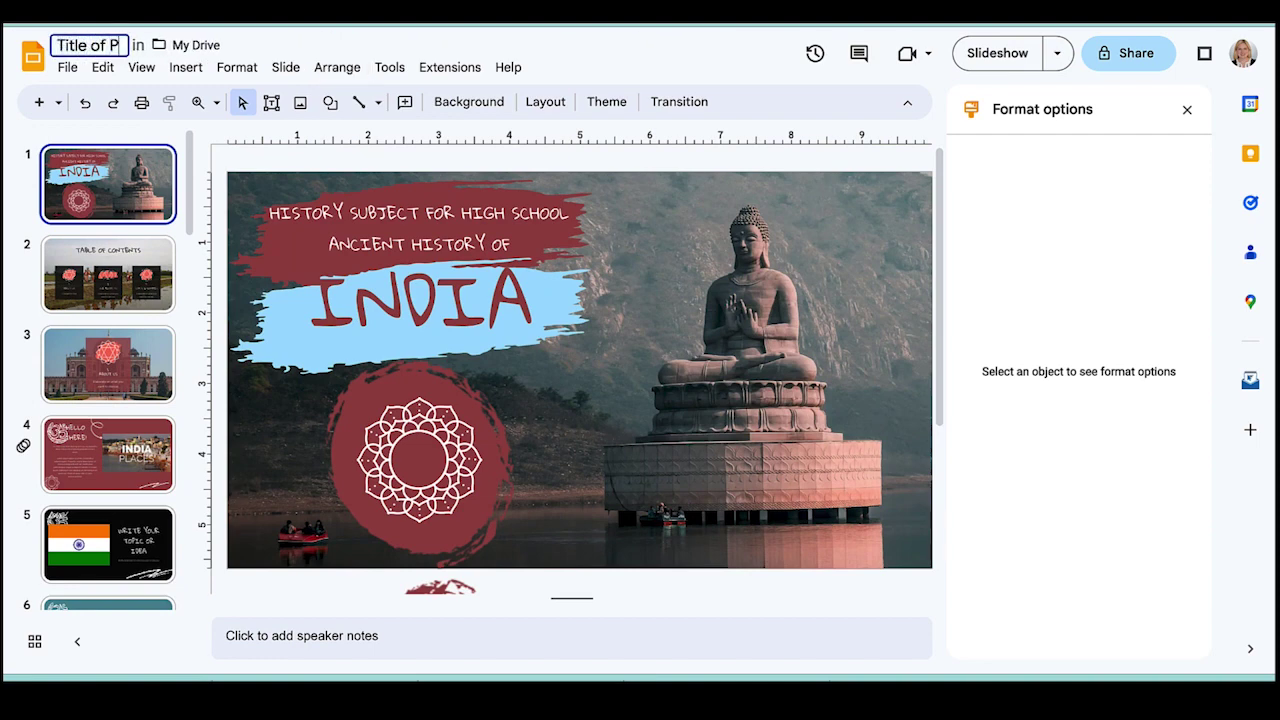
{"action": "type", "text": "resentation"}
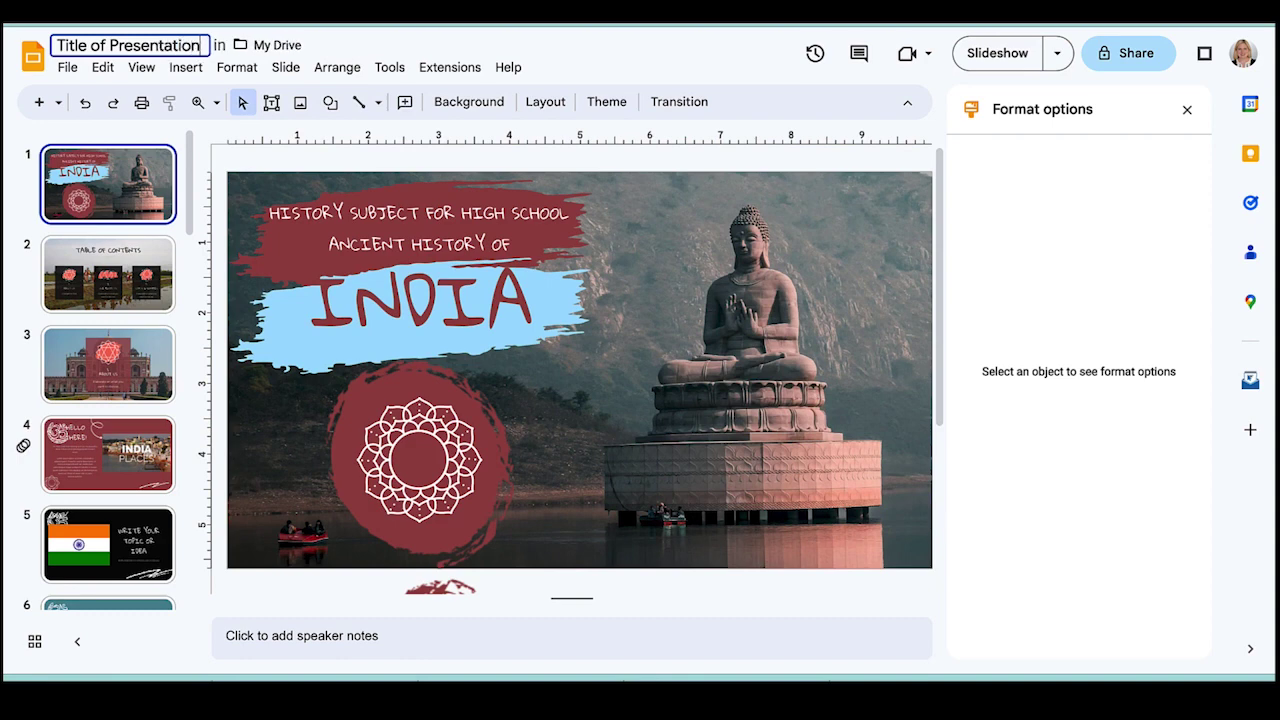
{"action": "key", "text": "Return"}
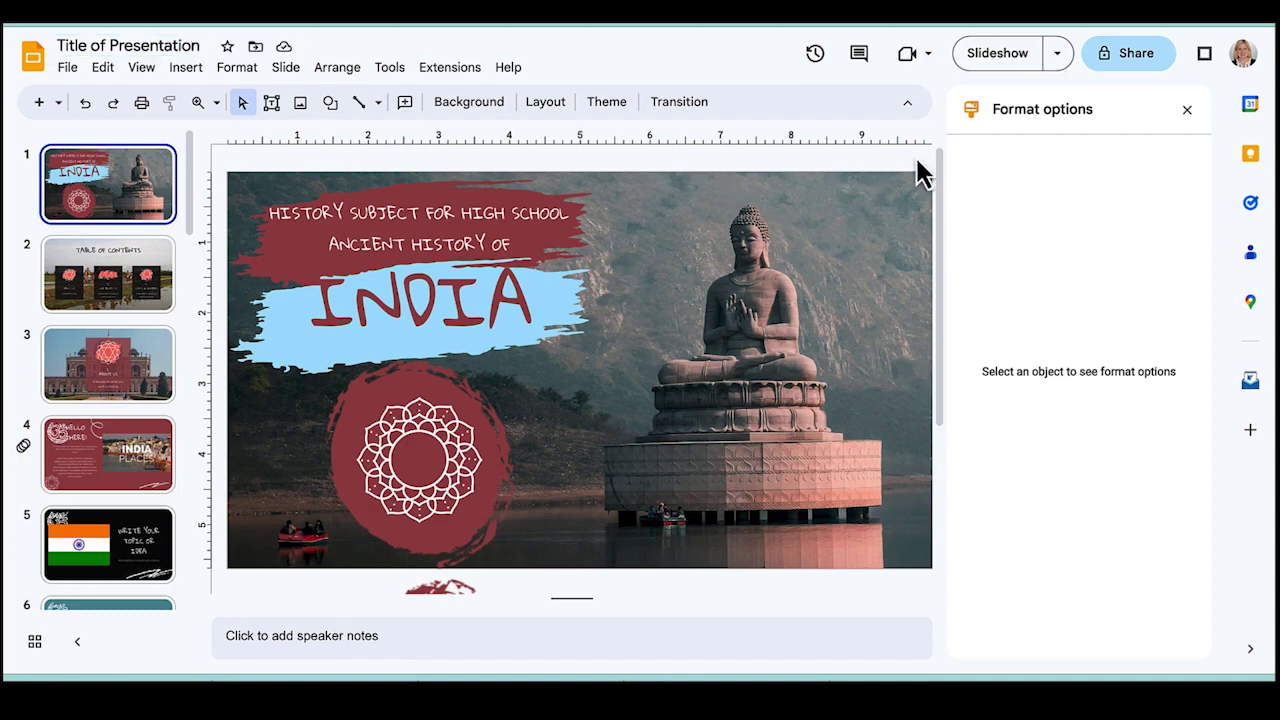
Step: Set General access to 'Anyone with the link' as Viewer and copy the share link
{"action": "left_click", "coordinate": [1140, 66]}
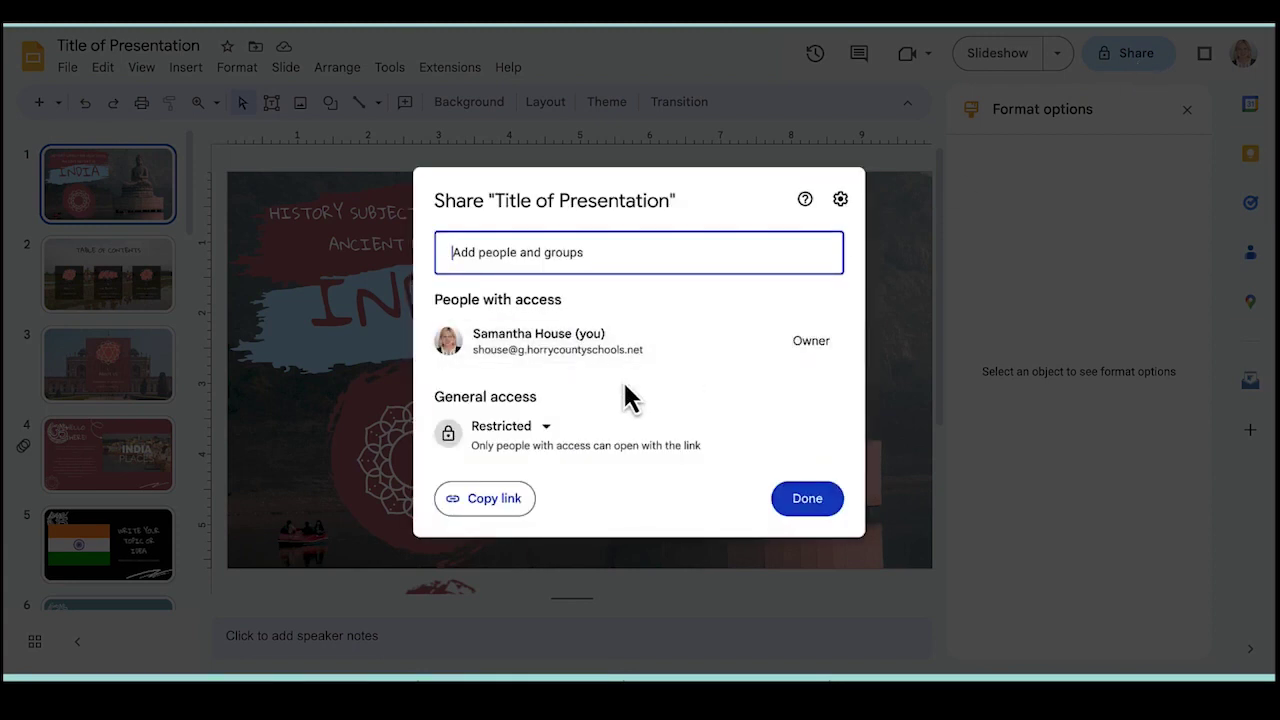
{"action": "left_click", "coordinate": [543, 430]}
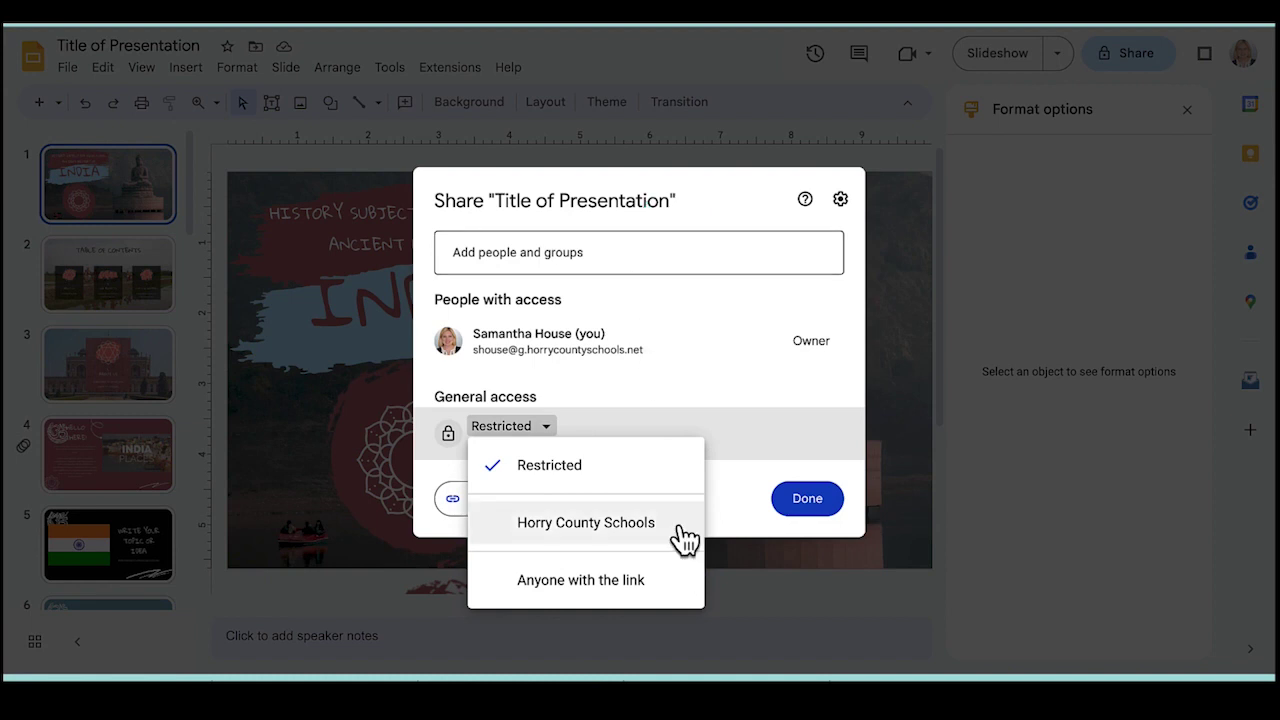
{"action": "left_click", "coordinate": [674, 578]}
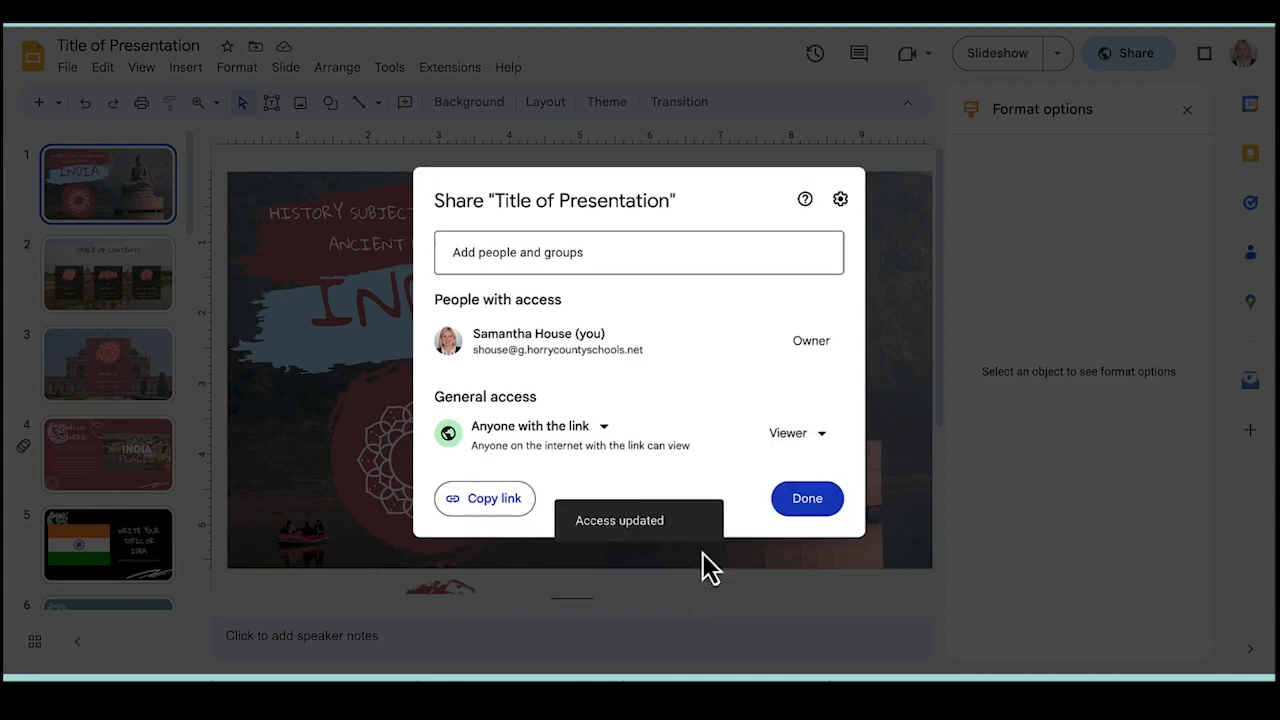
{"action": "left_click", "coordinate": [826, 445]}
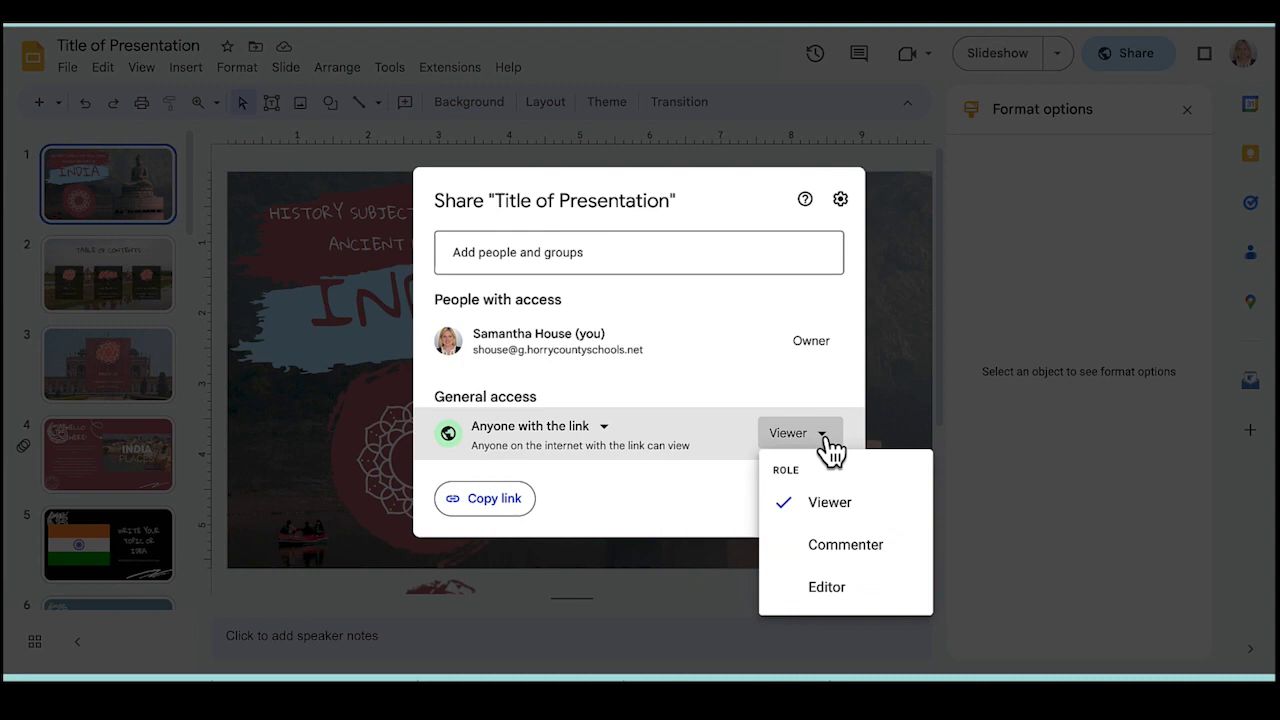
{"action": "left_click", "coordinate": [820, 505]}
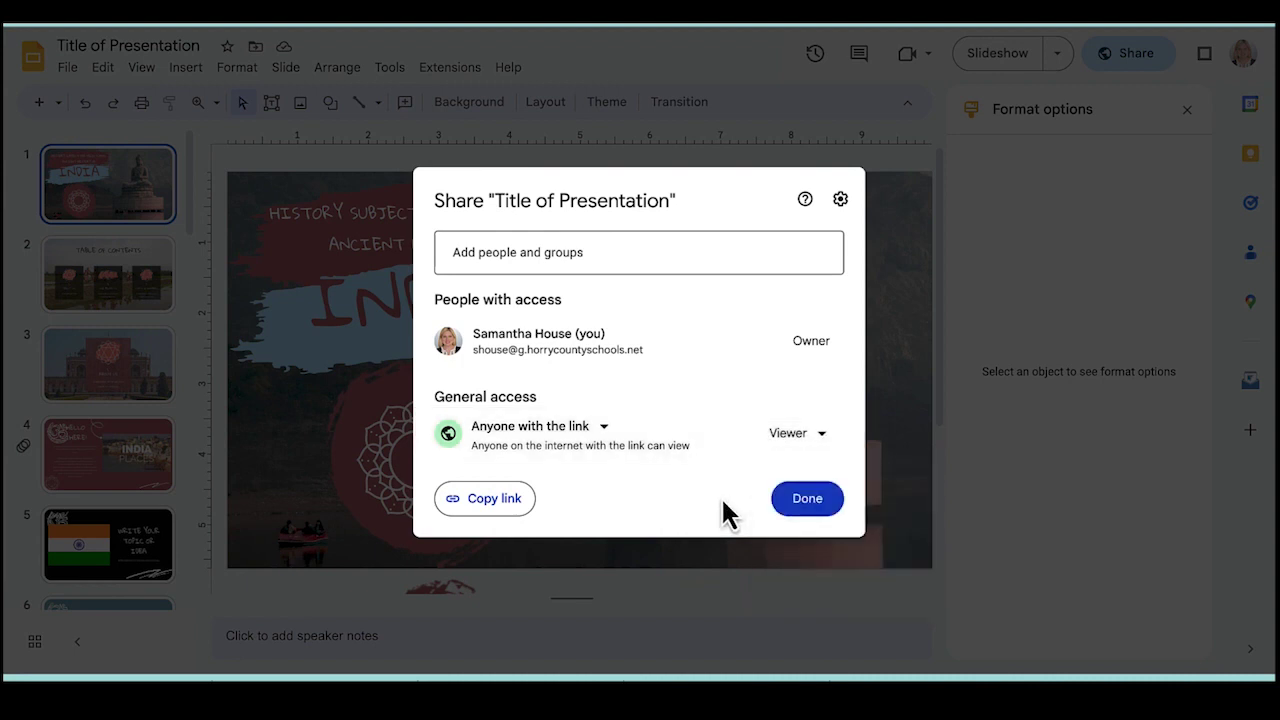
{"action": "left_click", "coordinate": [487, 510]}
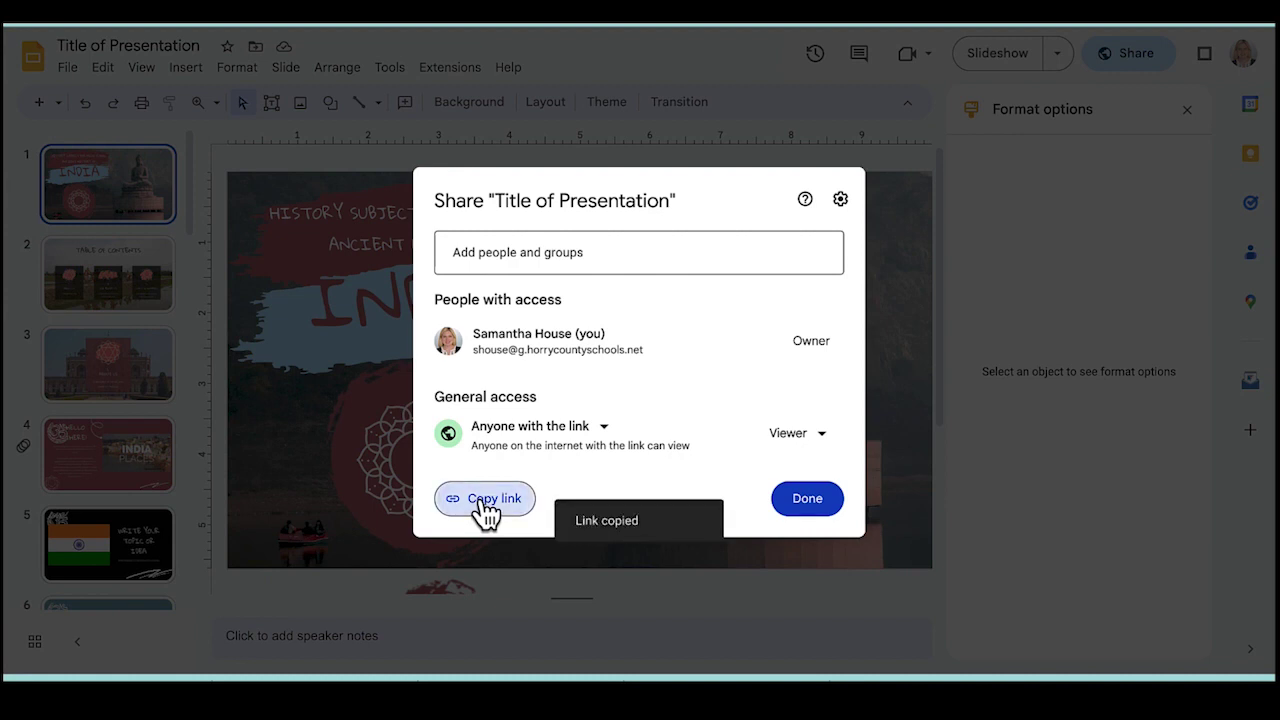
{"action": "left_click", "coordinate": [799, 503]}
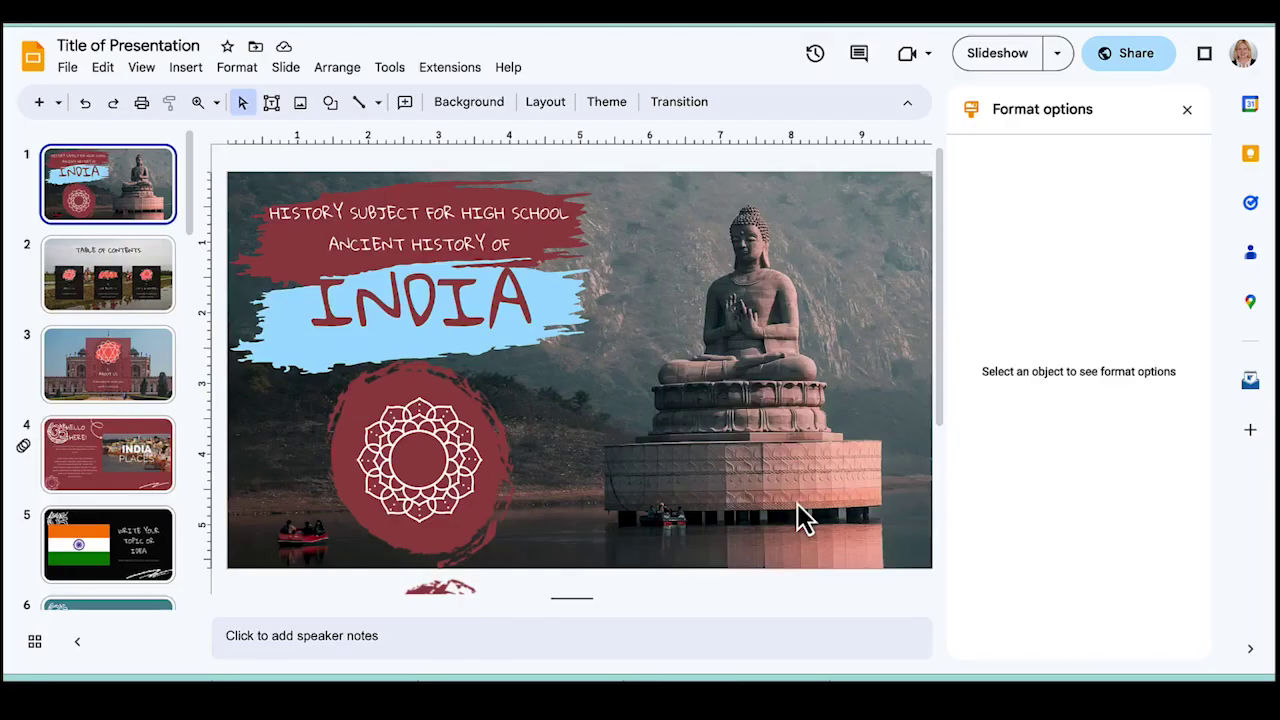